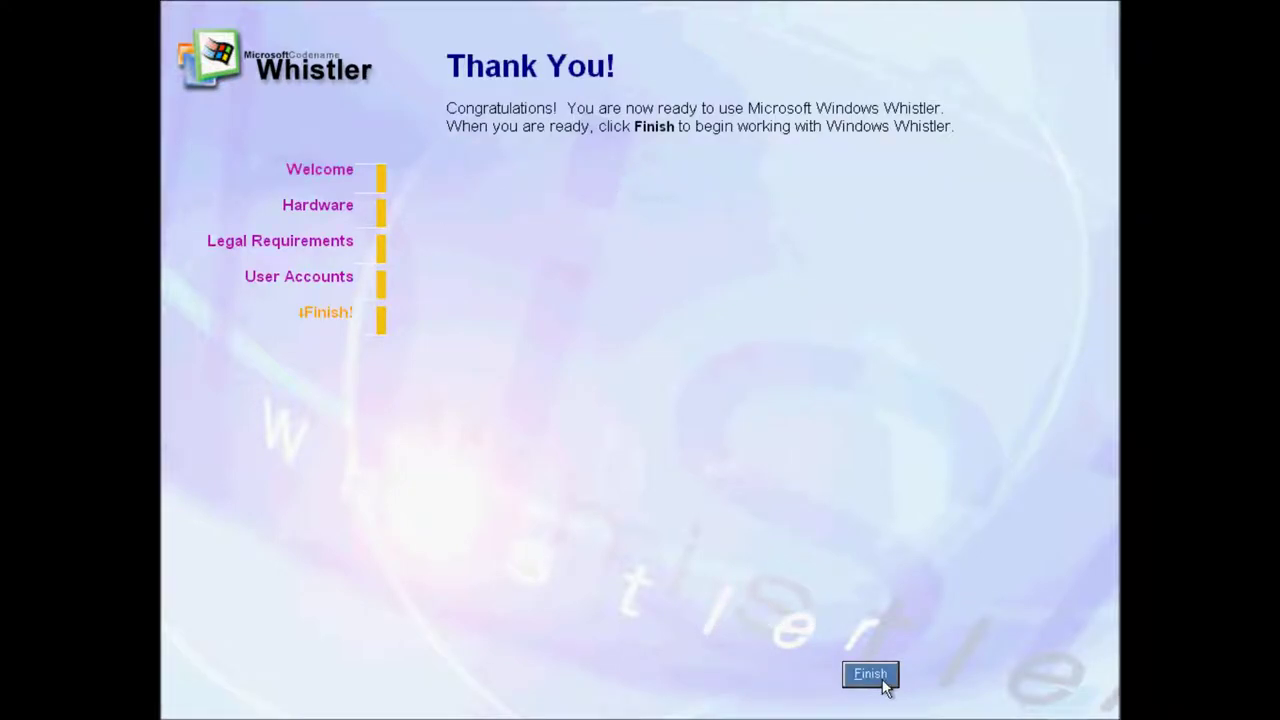
Finish the Windows Whistler setup wizard, dismiss the notification balloon and close the My Computer window.
left_click(870, 675)
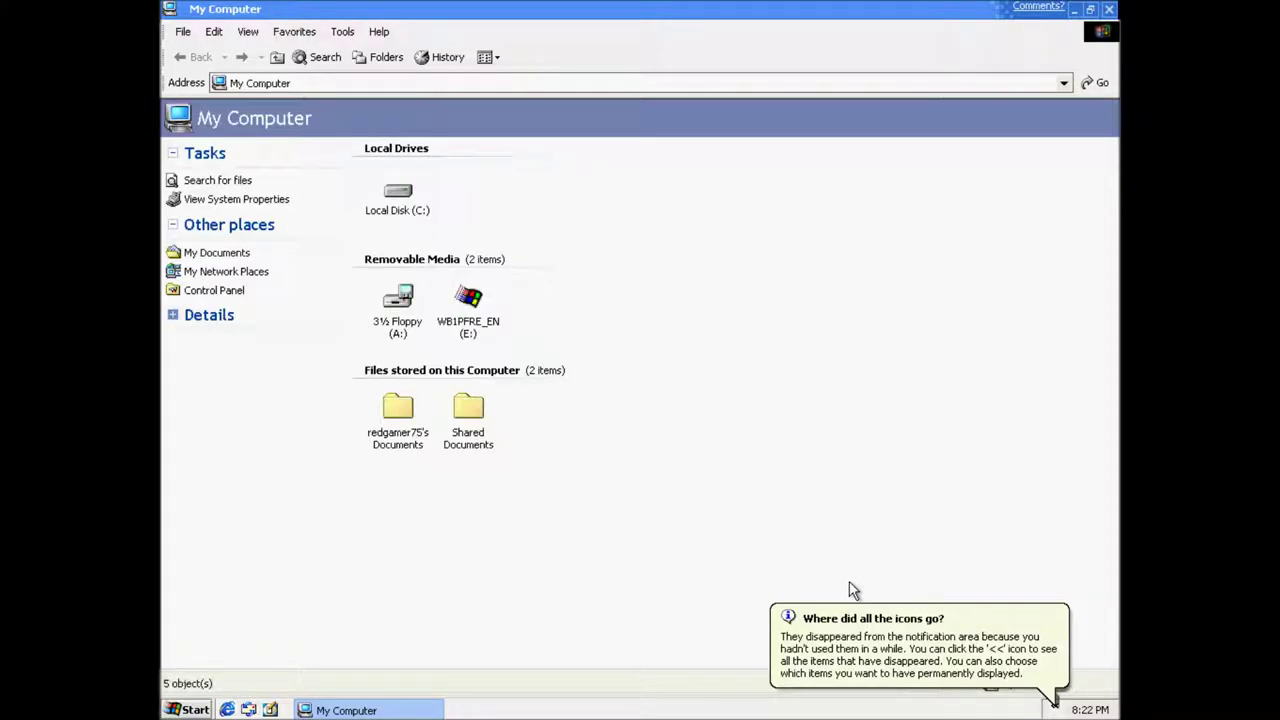
left_click(855, 628)
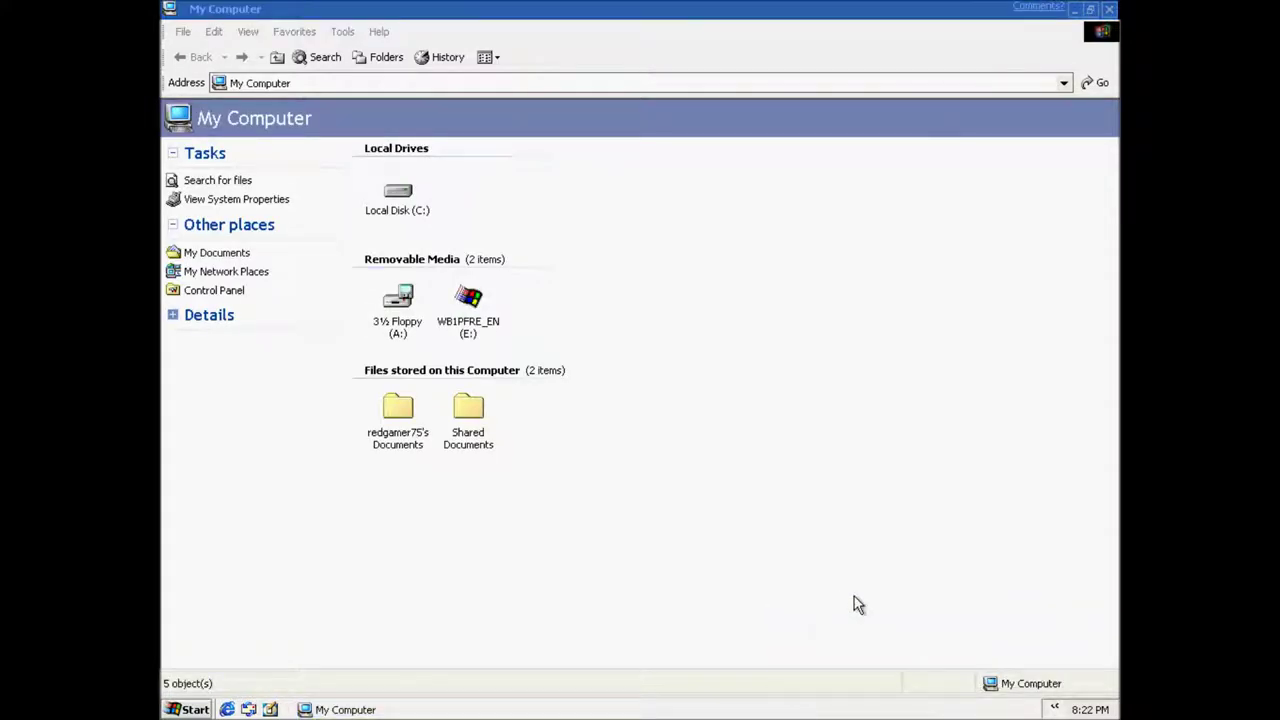
left_click(1111, 20)
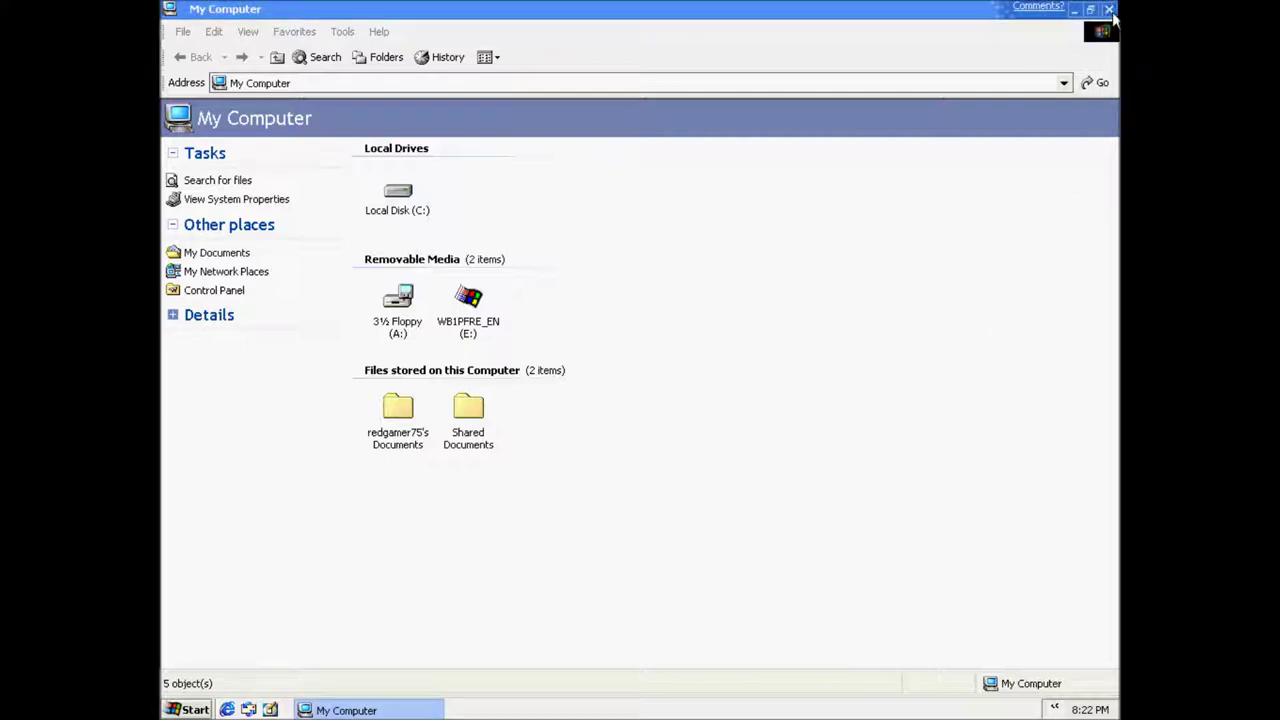
left_click(1108, 10)
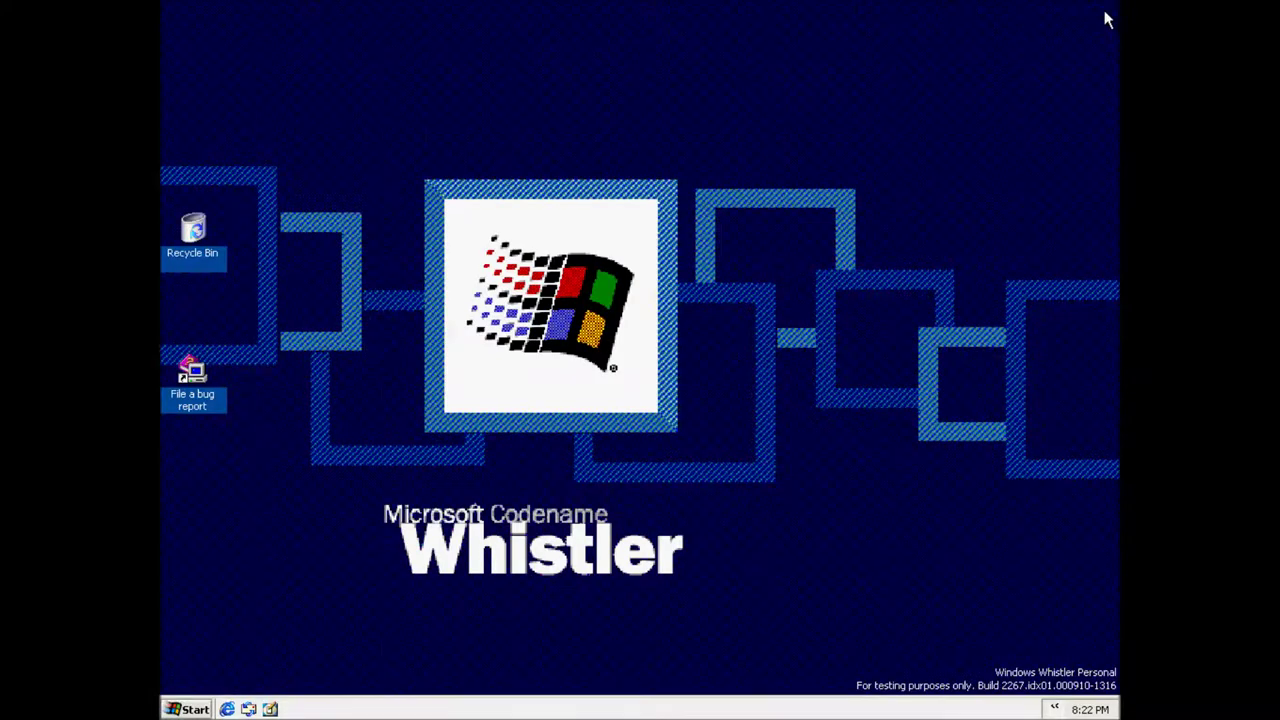
Look over the installed programs, including the Accessories group.
left_click(190, 709)
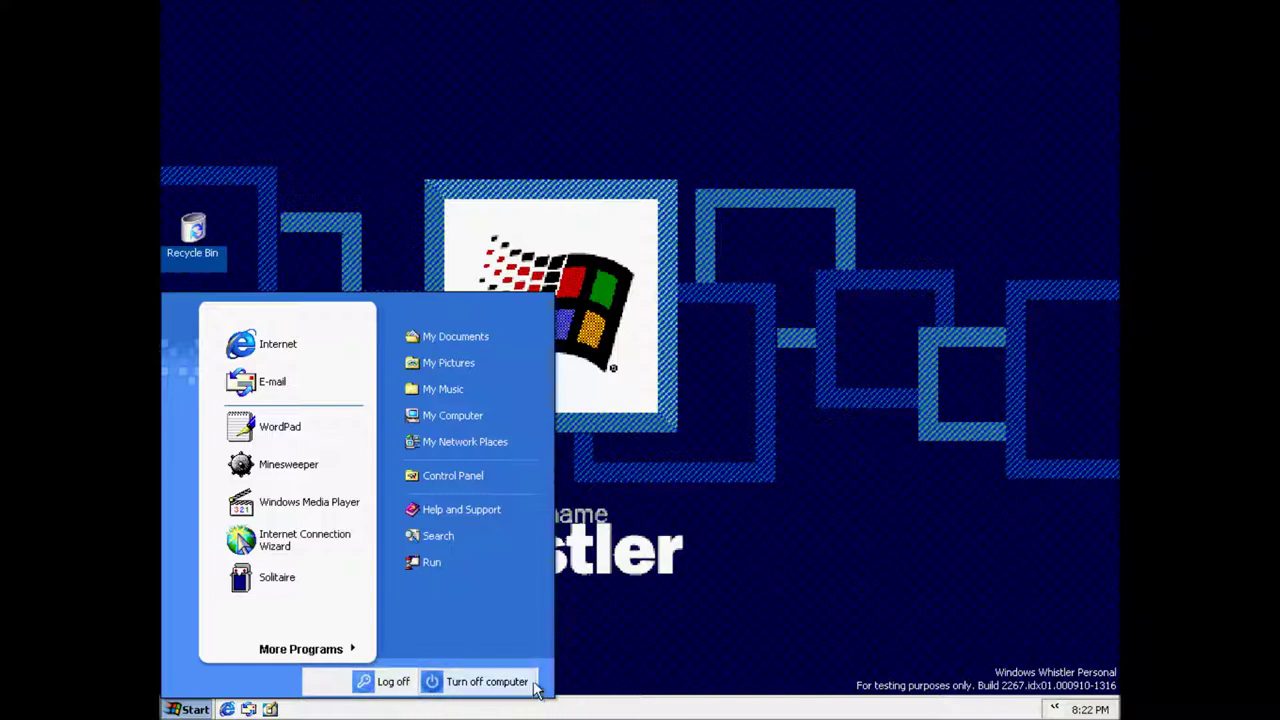
mouse_move(345, 660)
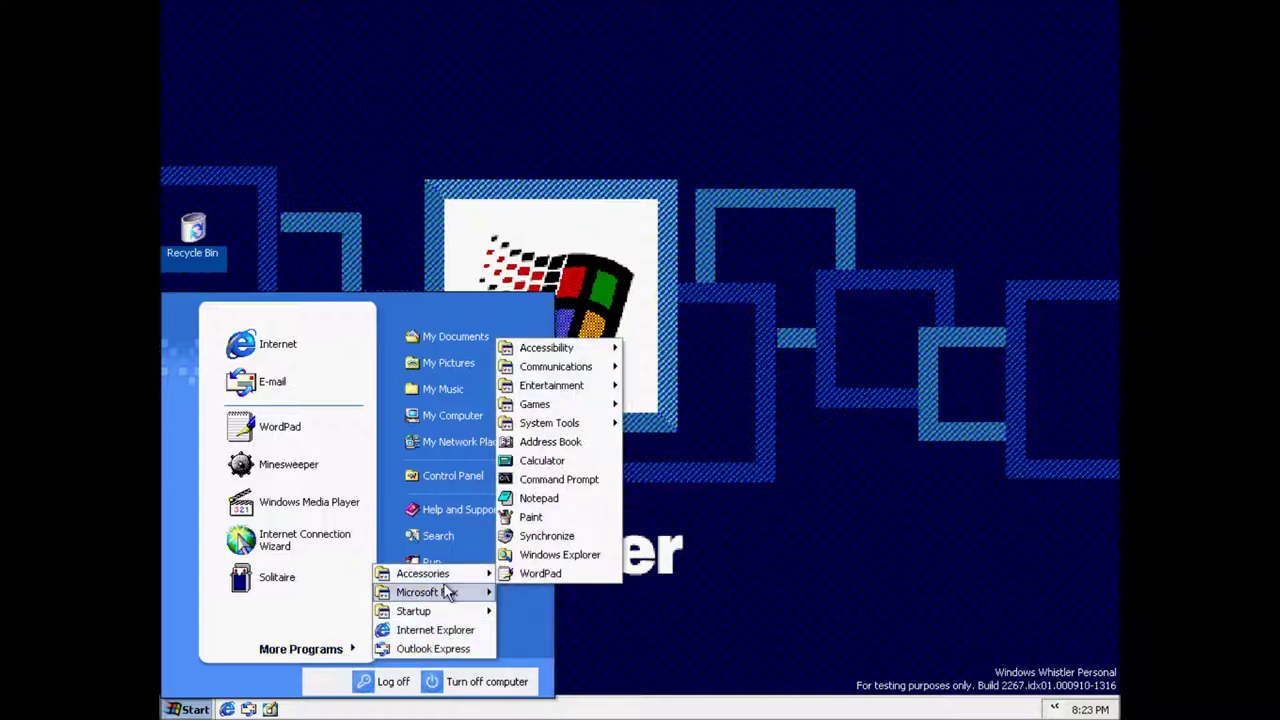
left_click(803, 460)
Open the desktop's display properties and examine the available visual styles and color schemes.
right_click(803, 460)
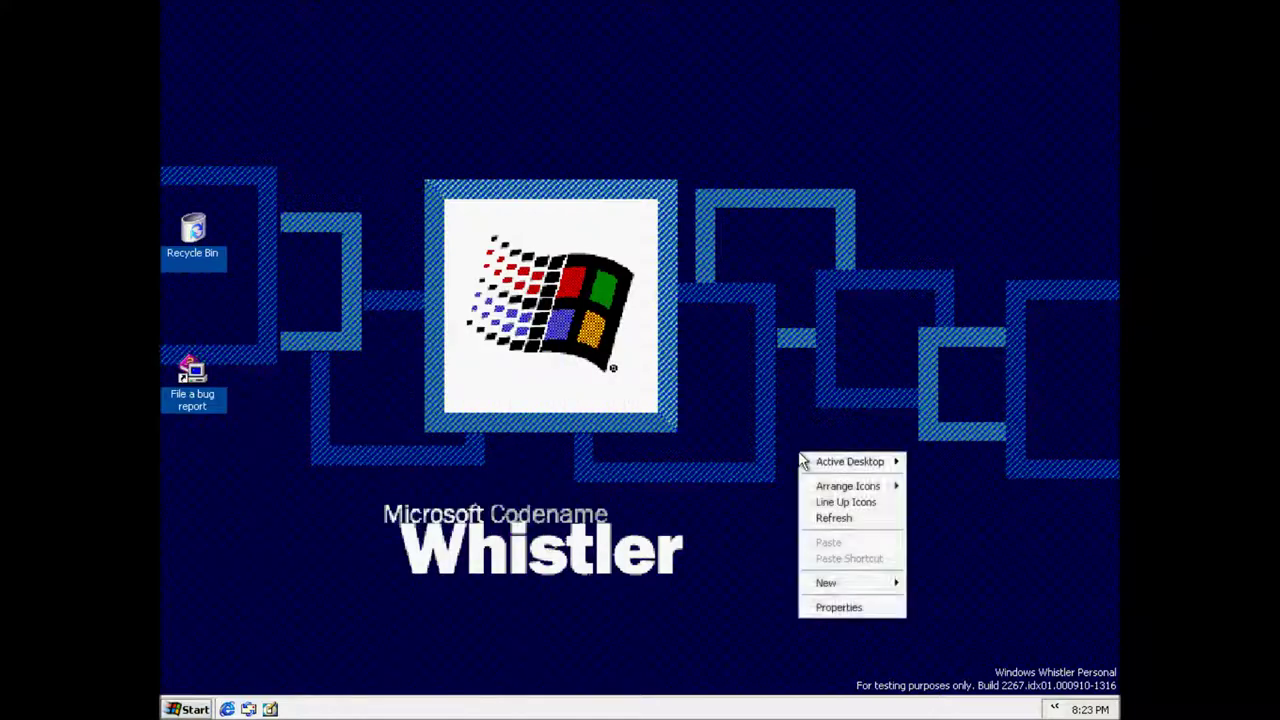
left_click(827, 606)
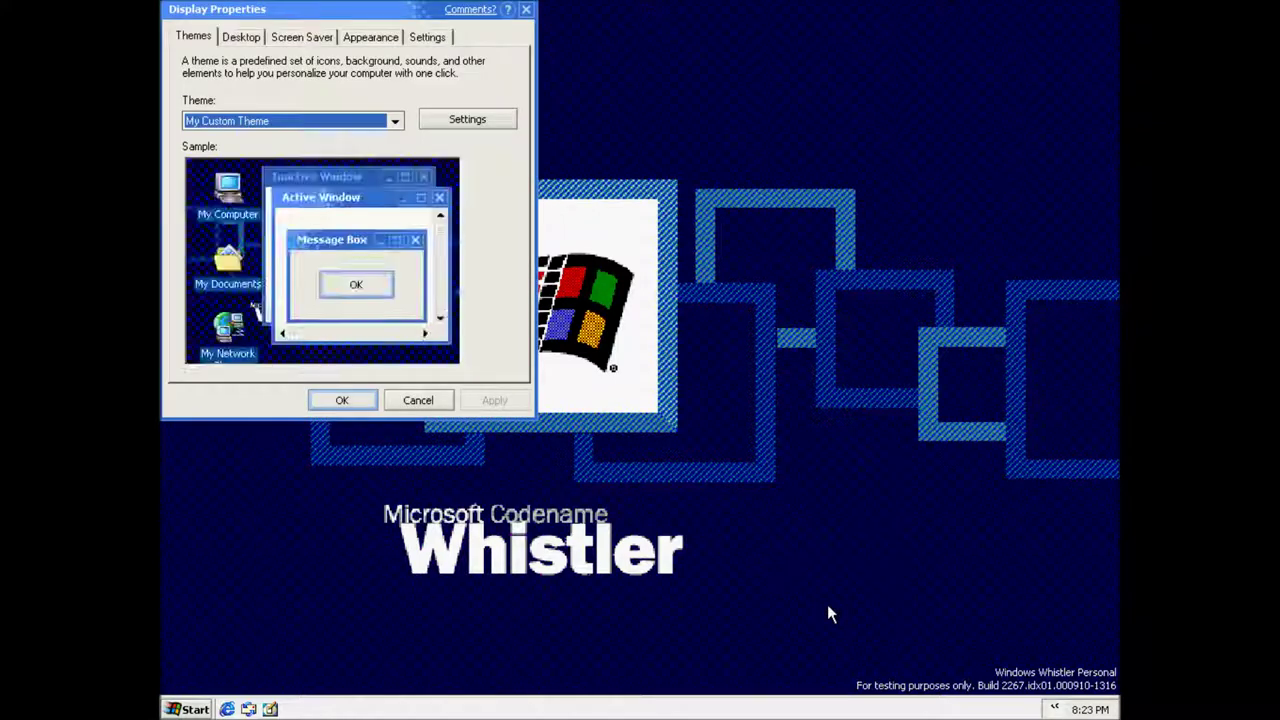
left_click(370, 37)
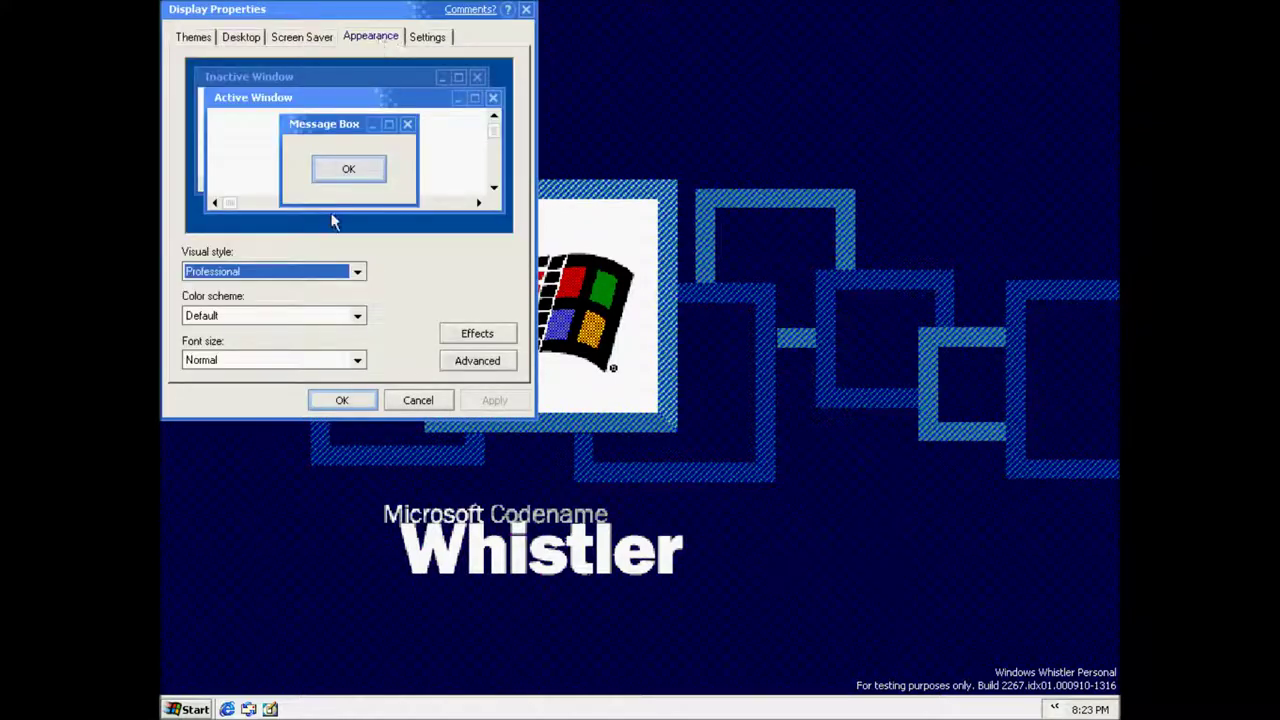
left_click(329, 266)
left_click(380, 258)
left_click(357, 317)
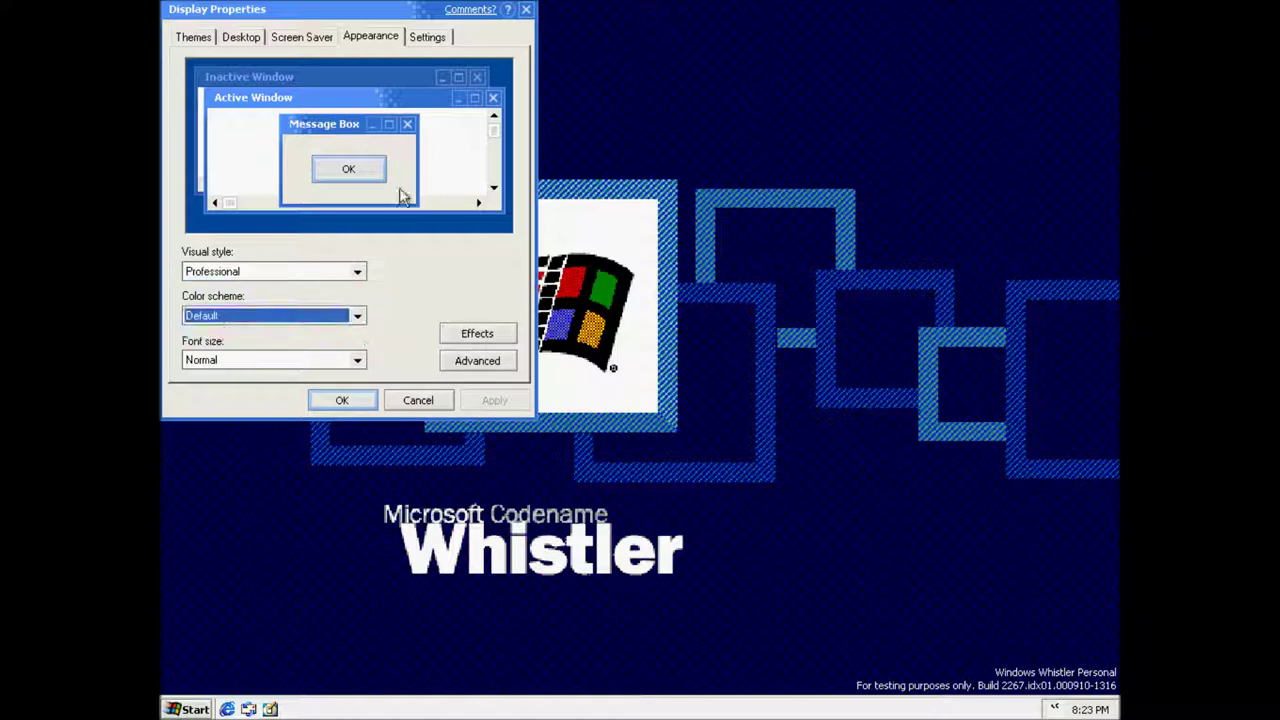
Try the 3D Flying Objects, 3D FlowerBox and 3D Text screen savers, previewing the flying objects at full size.
left_click(317, 40)
left_click(333, 250)
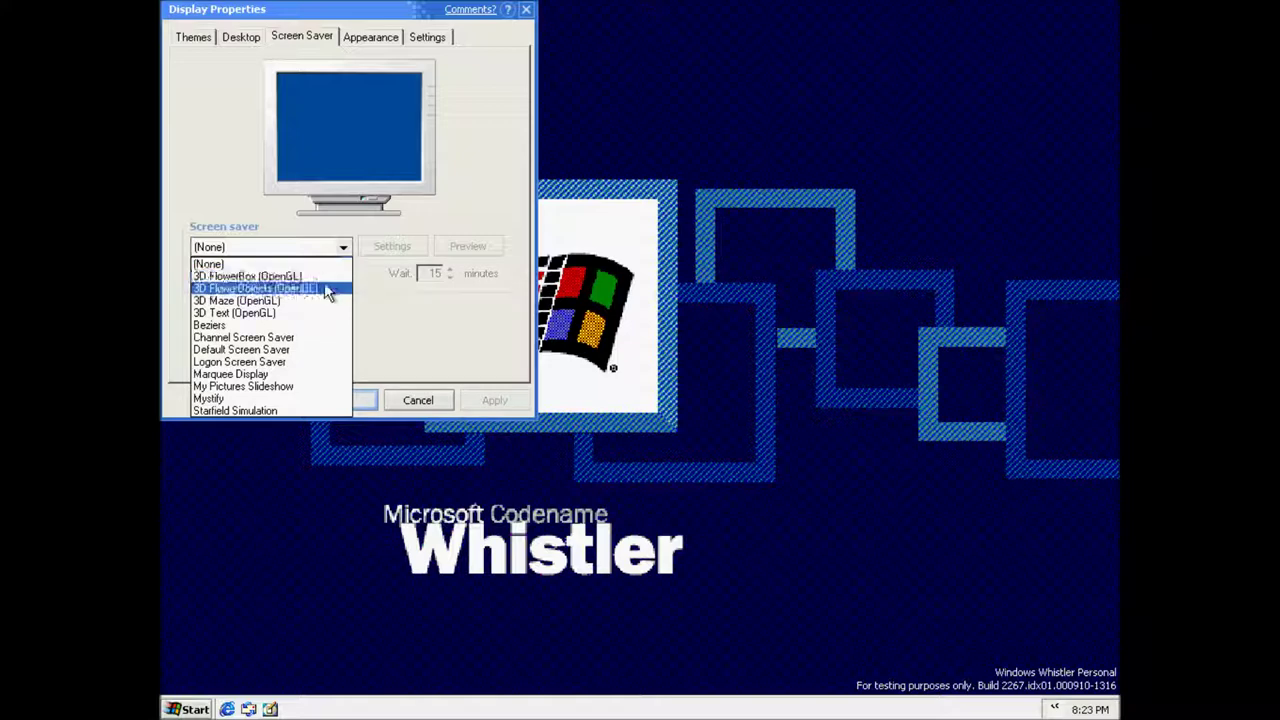
left_click(325, 288)
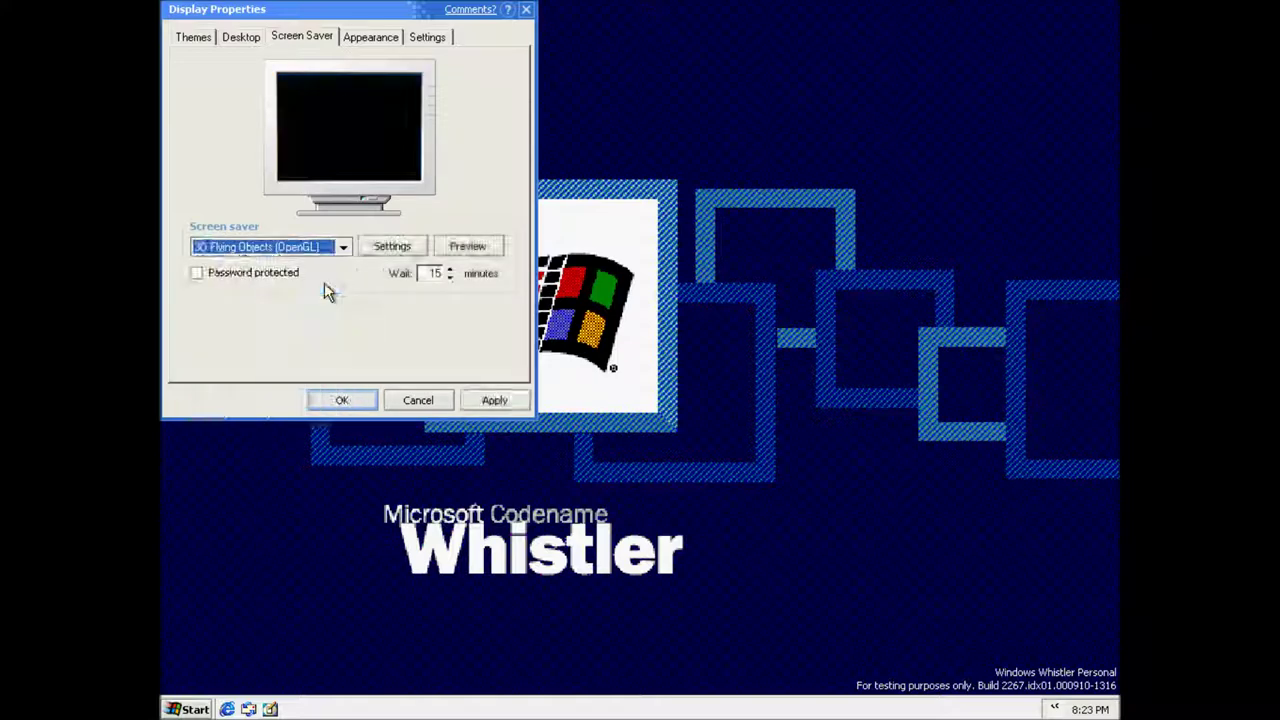
left_click(485, 250)
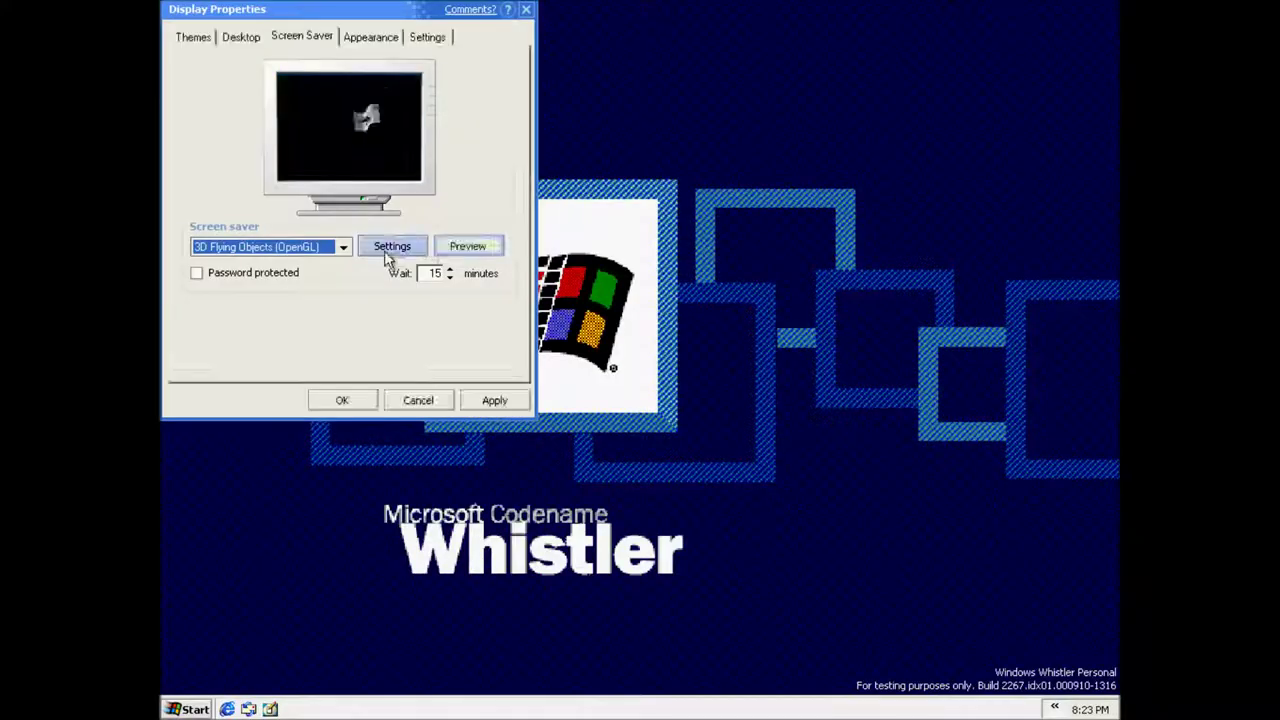
left_click(341, 250)
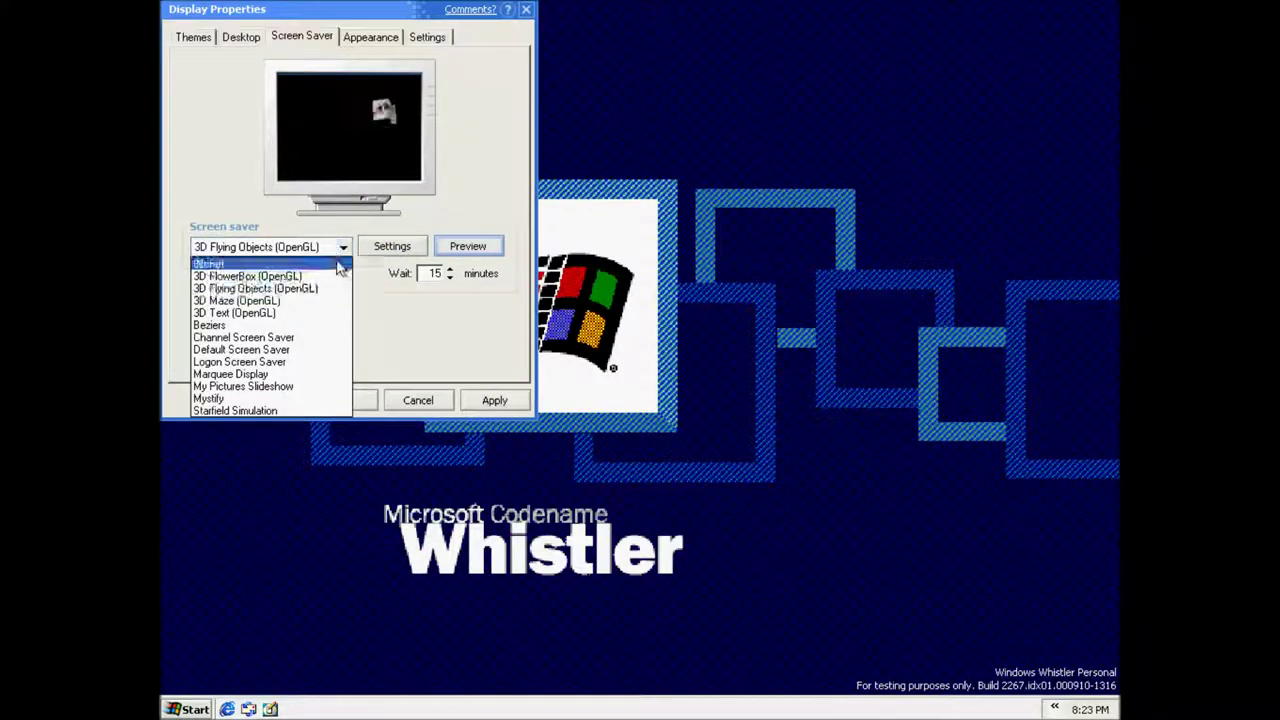
left_click(338, 276)
left_click(340, 250)
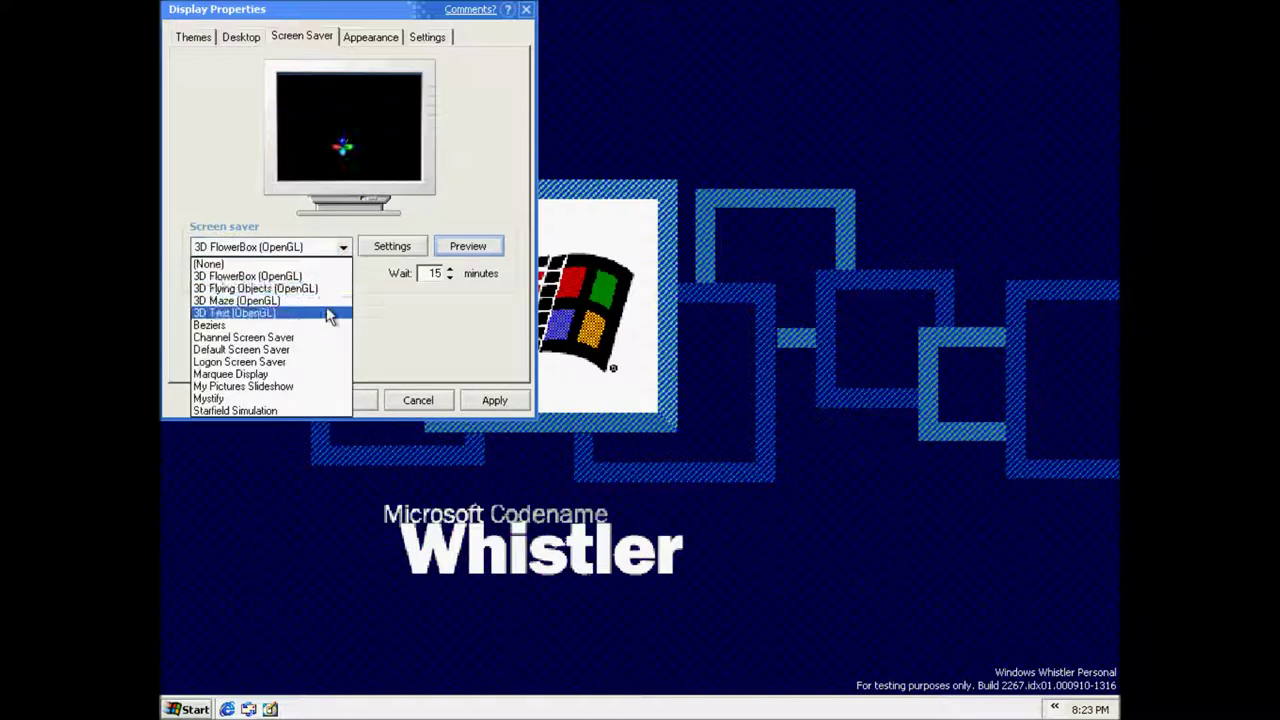
left_click(326, 313)
Set the screen saver to 3D Maze (OpenGL) and accept the display properties.
left_click(342, 248)
left_click(330, 301)
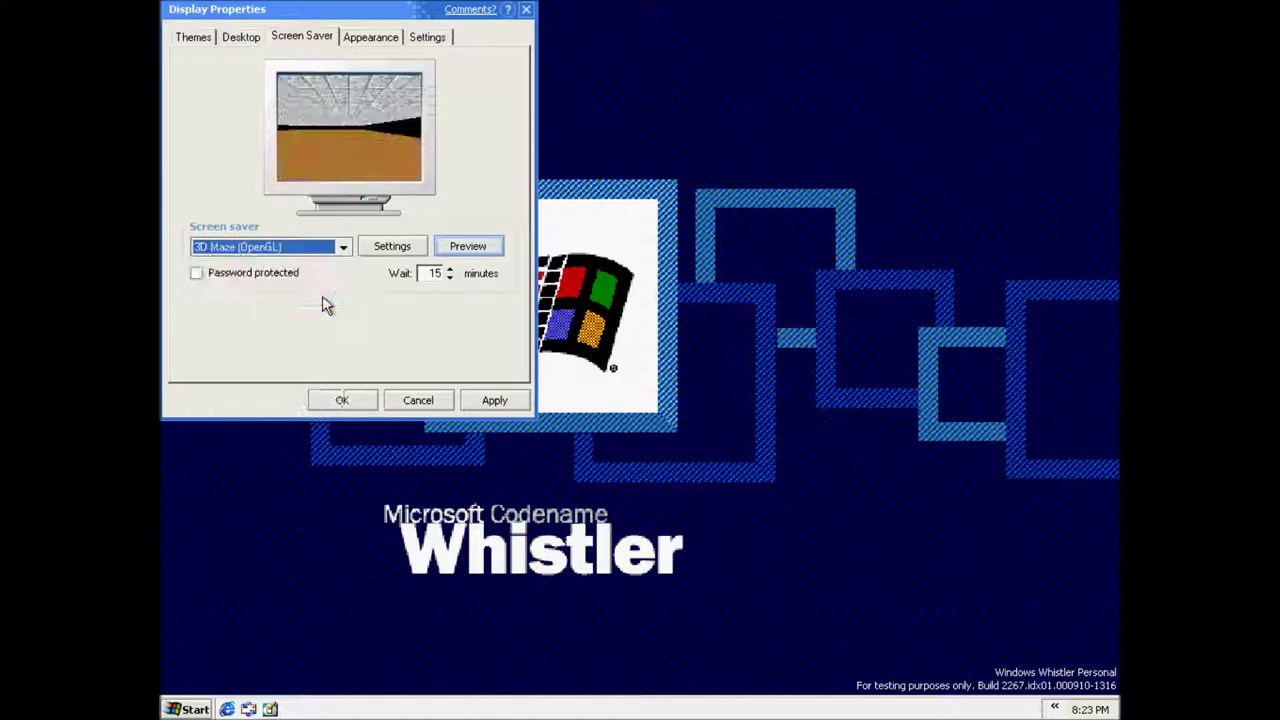
left_click(342, 398)
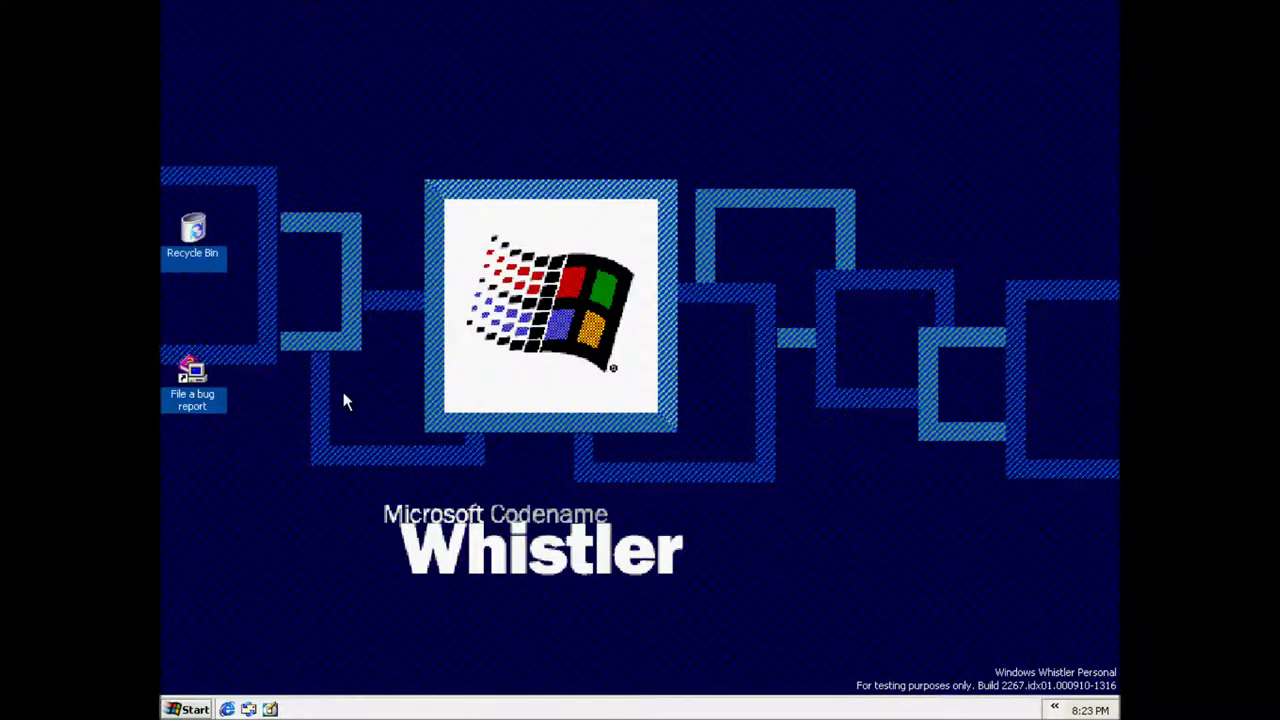
Examine the desktop background settings, the Desktop Items and the icon choices for My Computer, then cancel out of the display properties.
right_click(342, 379)
mouse_move(370, 510)
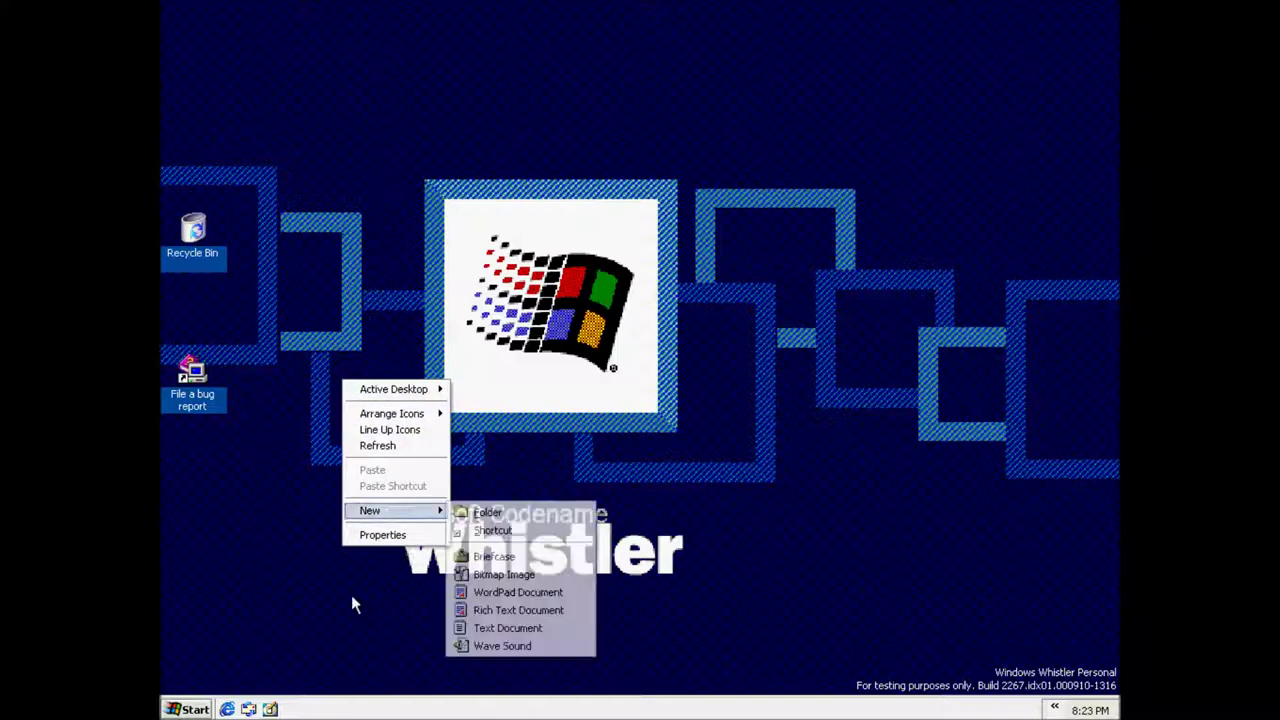
left_click(372, 533)
left_click(256, 60)
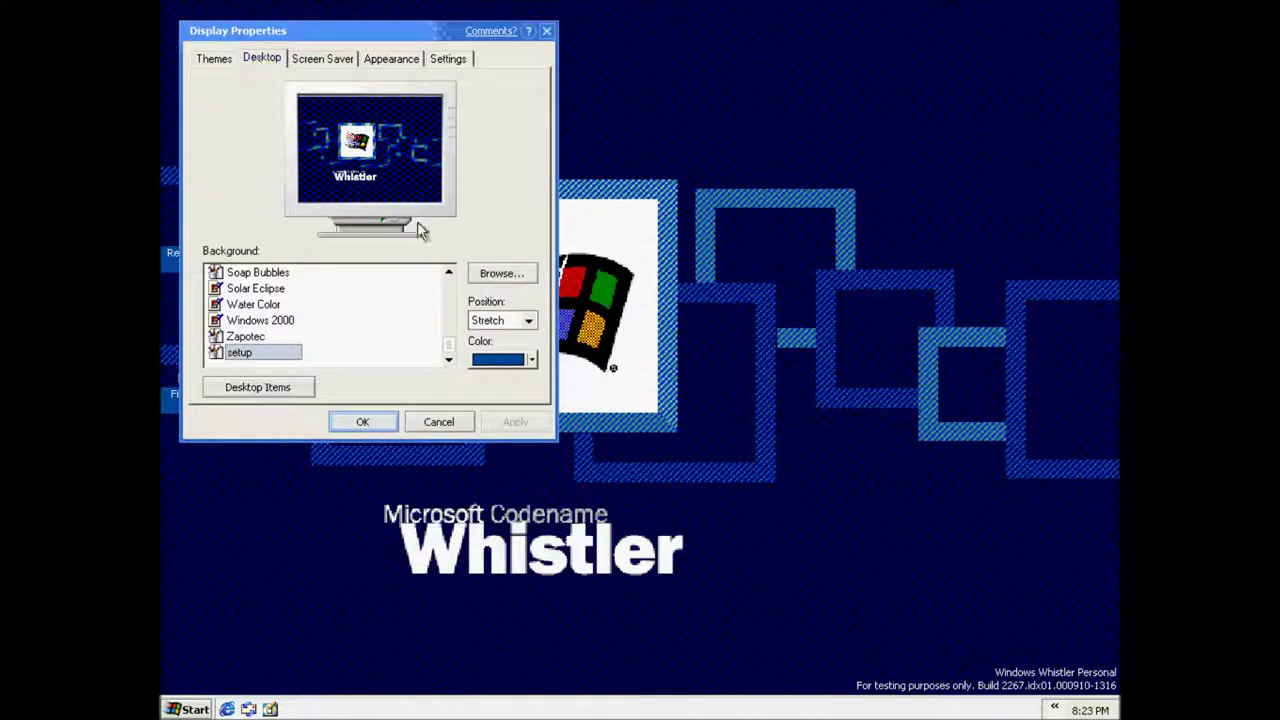
left_click(292, 388)
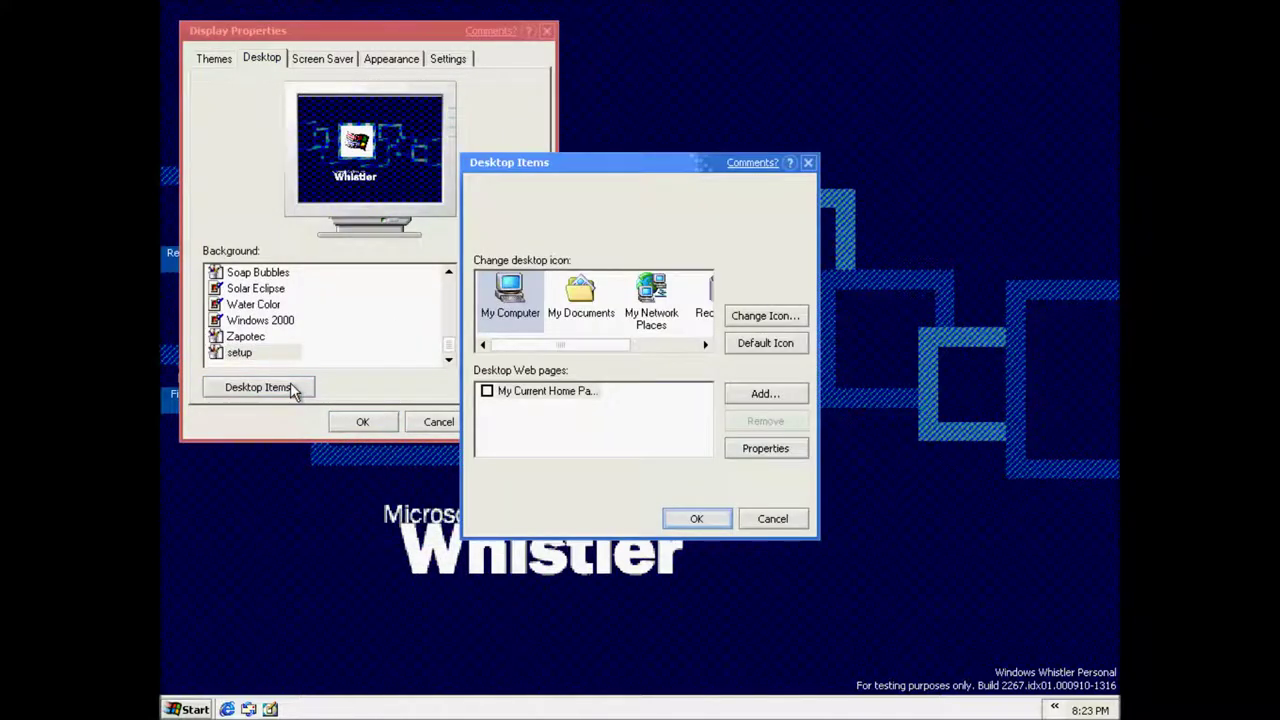
mouse_move(519, 343)
left_mouse_down()
mouse_move(621, 344)
mouse_move(528, 348)
mouse_move(612, 357)
mouse_move(507, 342)
left_mouse_up()
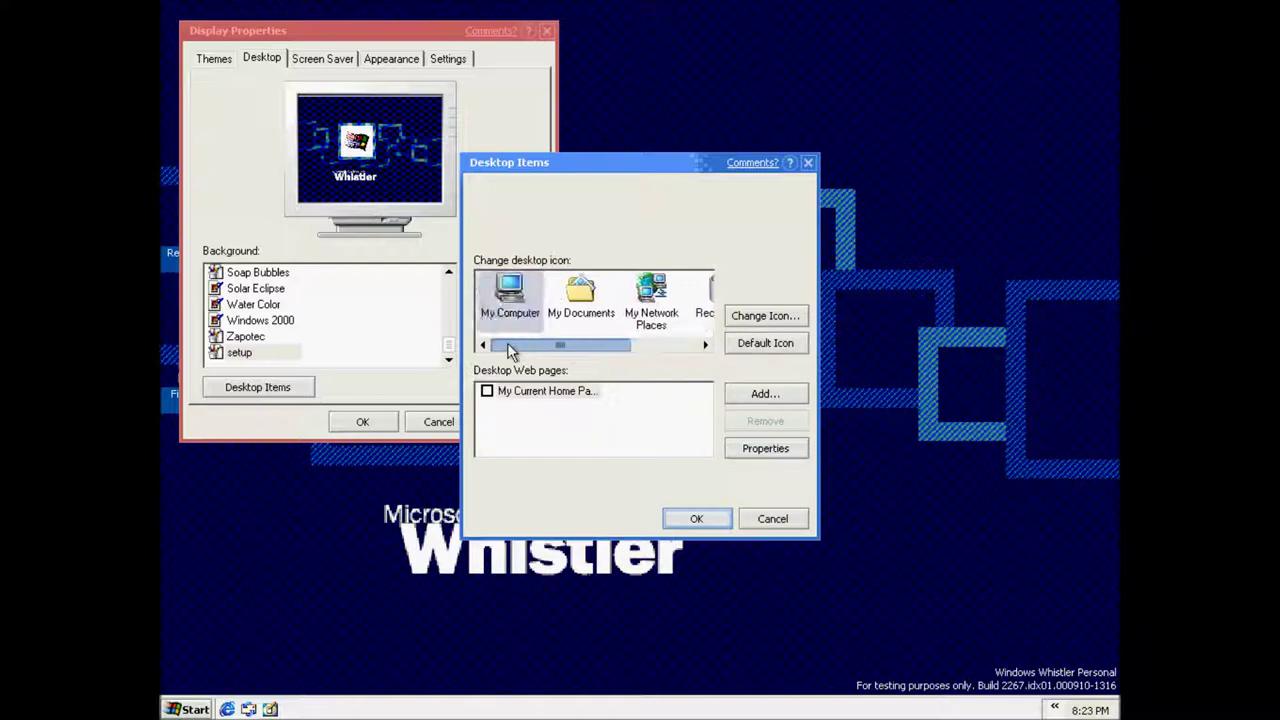
left_click(737, 310)
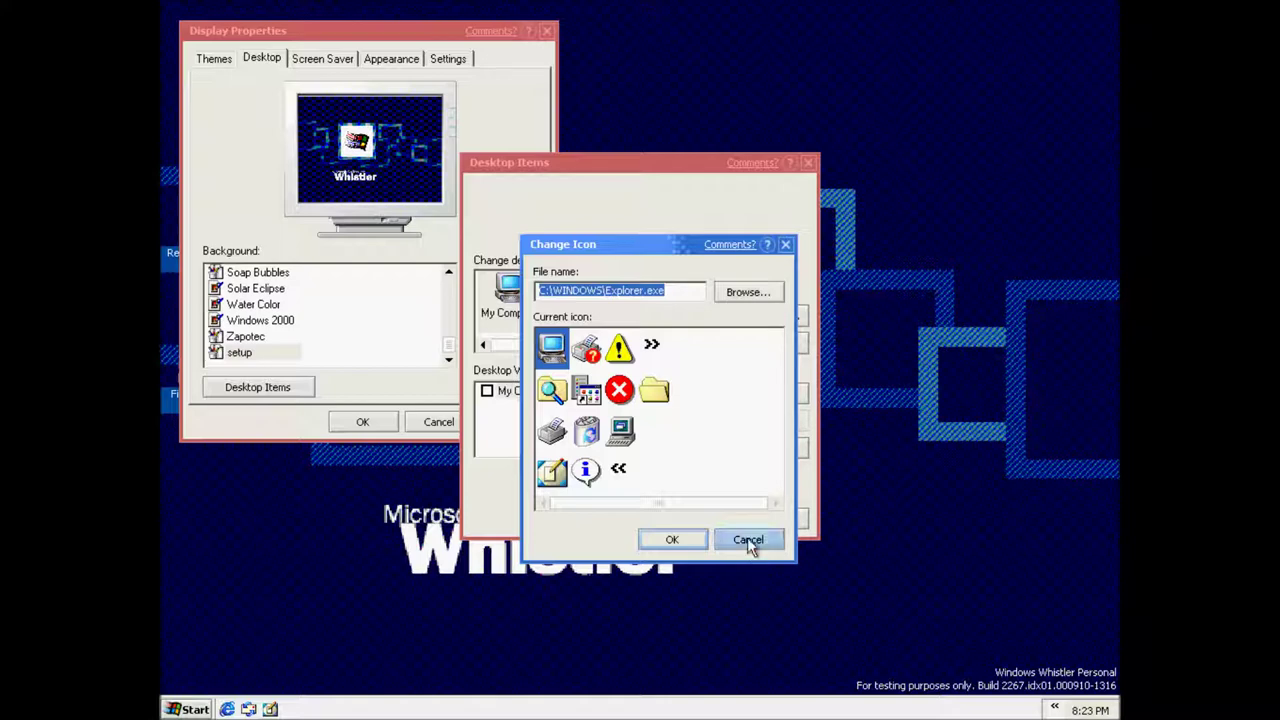
left_click(747, 537)
left_click(748, 521)
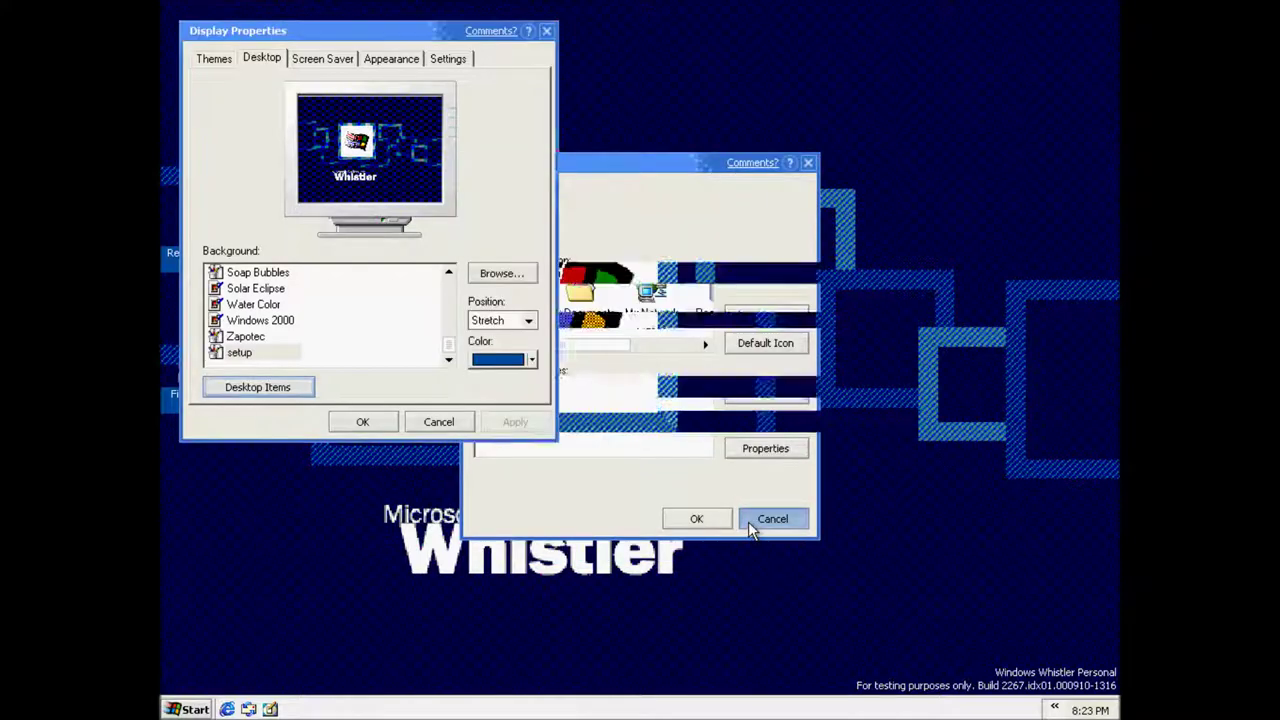
left_click(450, 424)
Open Control Panel and toggle it to the Simple view and back to the view showing all items.
left_click(198, 708)
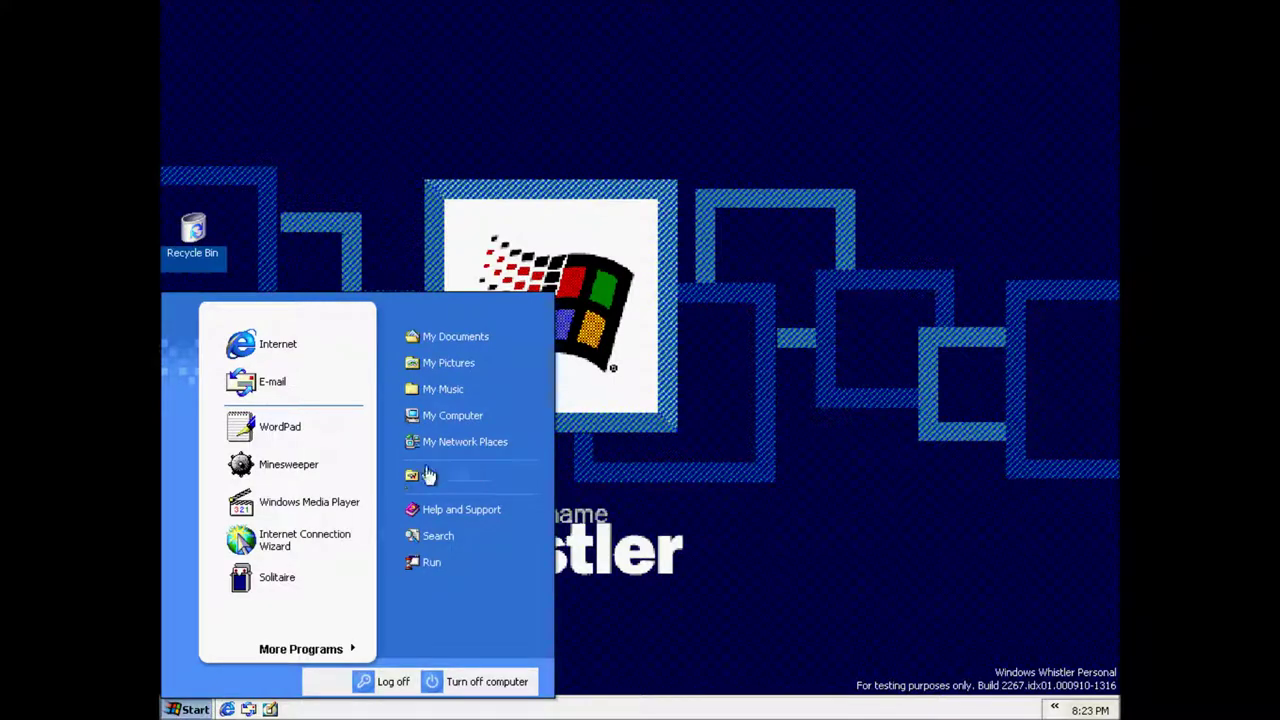
left_click(426, 475)
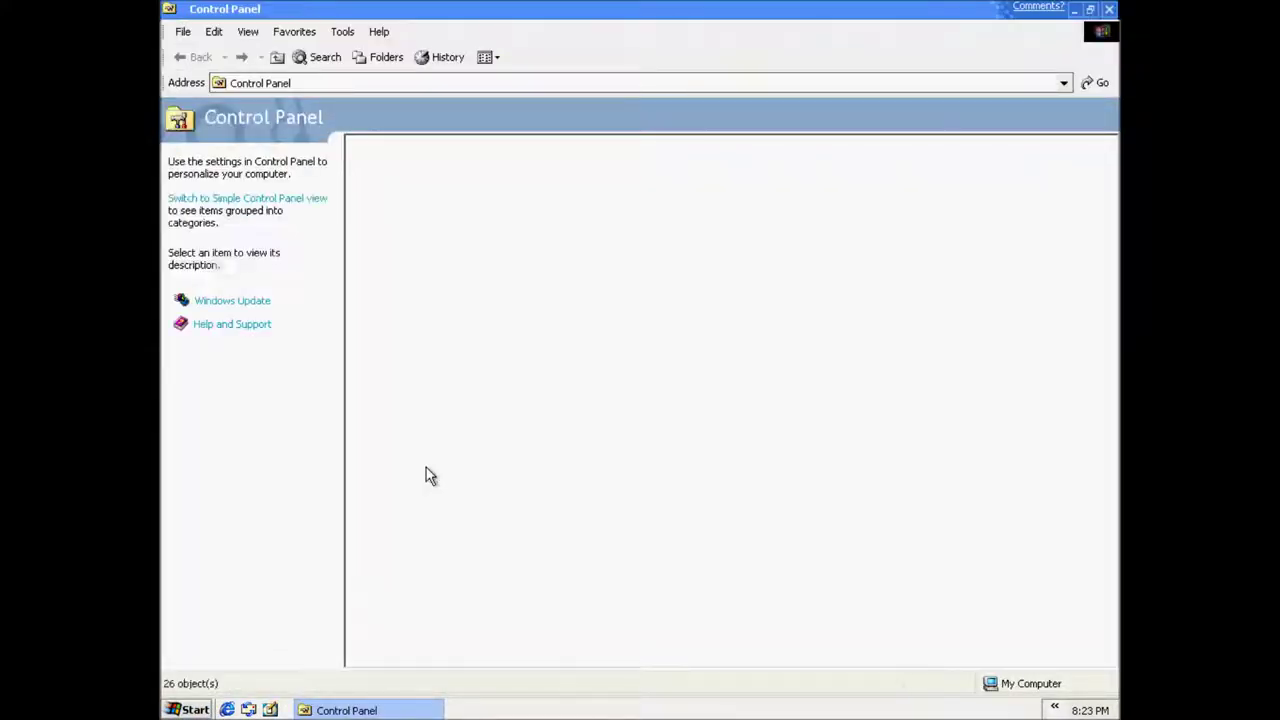
left_click(306, 201)
left_click(306, 202)
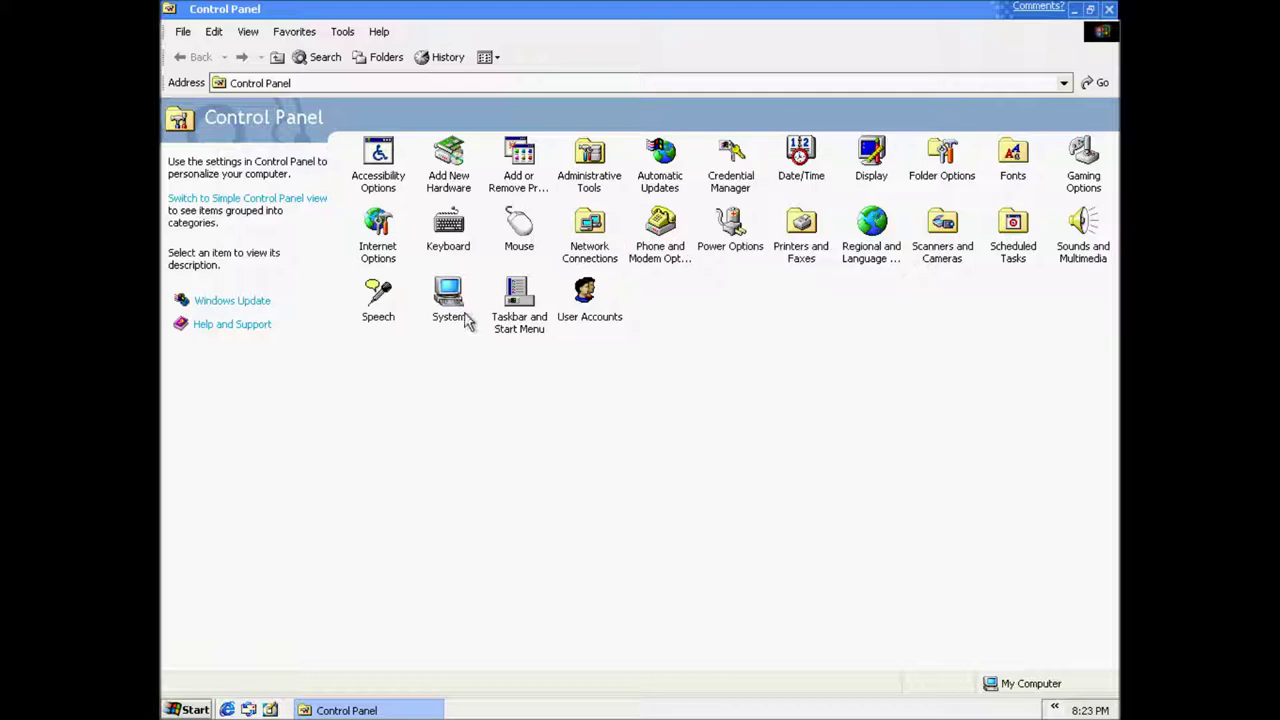
Switch the taskbar properties from the Personal to the Classic Start menu, accept the change and close Control Panel.
double_click(500, 308)
left_click(251, 572)
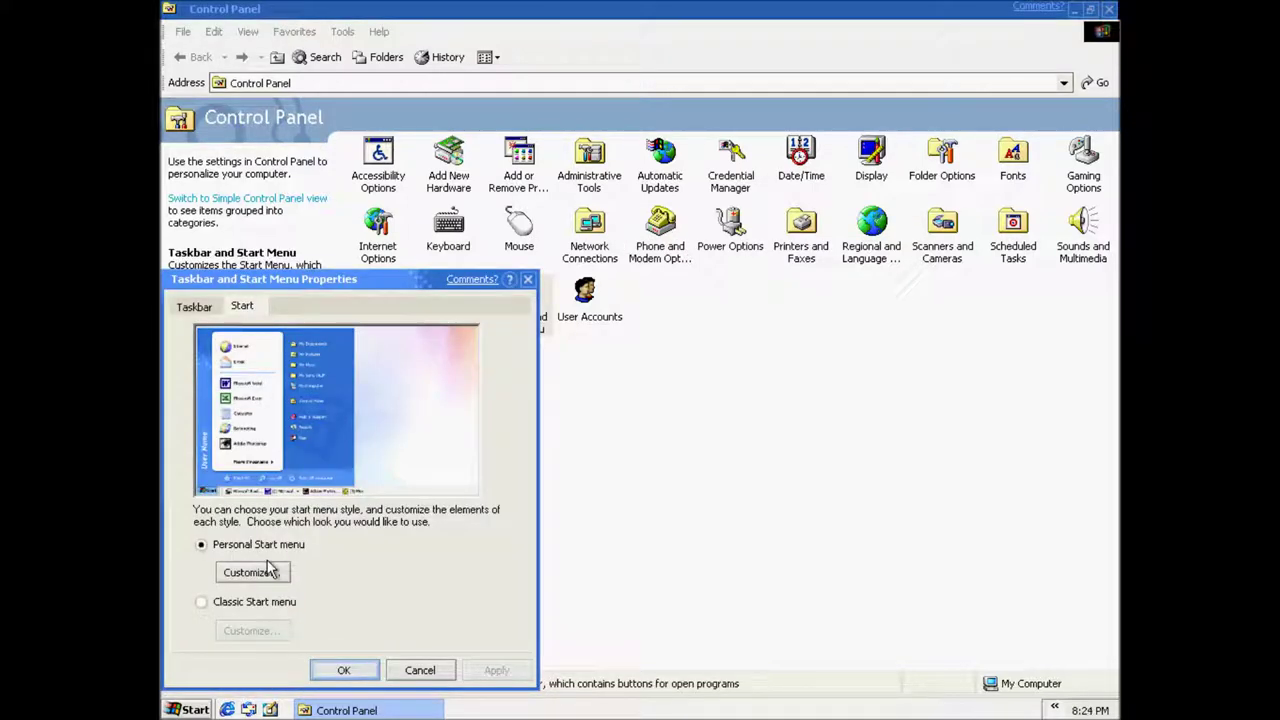
left_click(201, 604)
left_click(336, 670)
left_click(1107, 9)
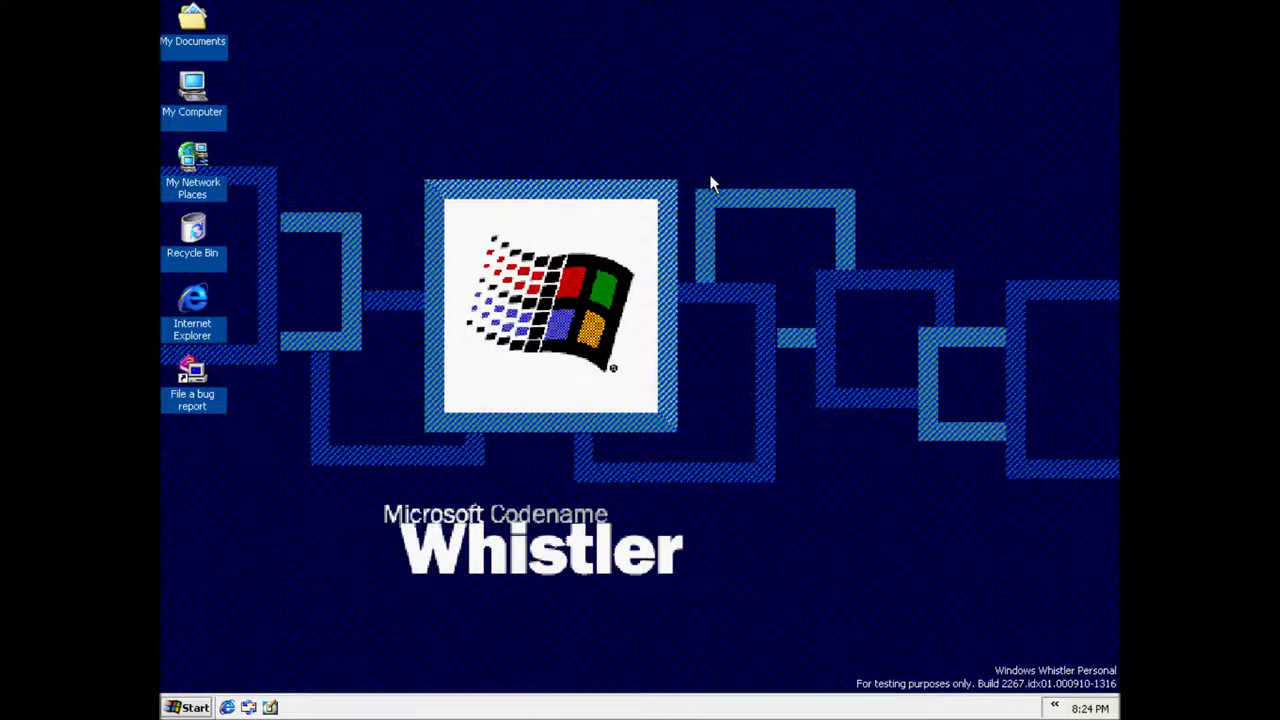
Look into My Documents and its My Pictures folder, then close the window.
double_click(192, 20)
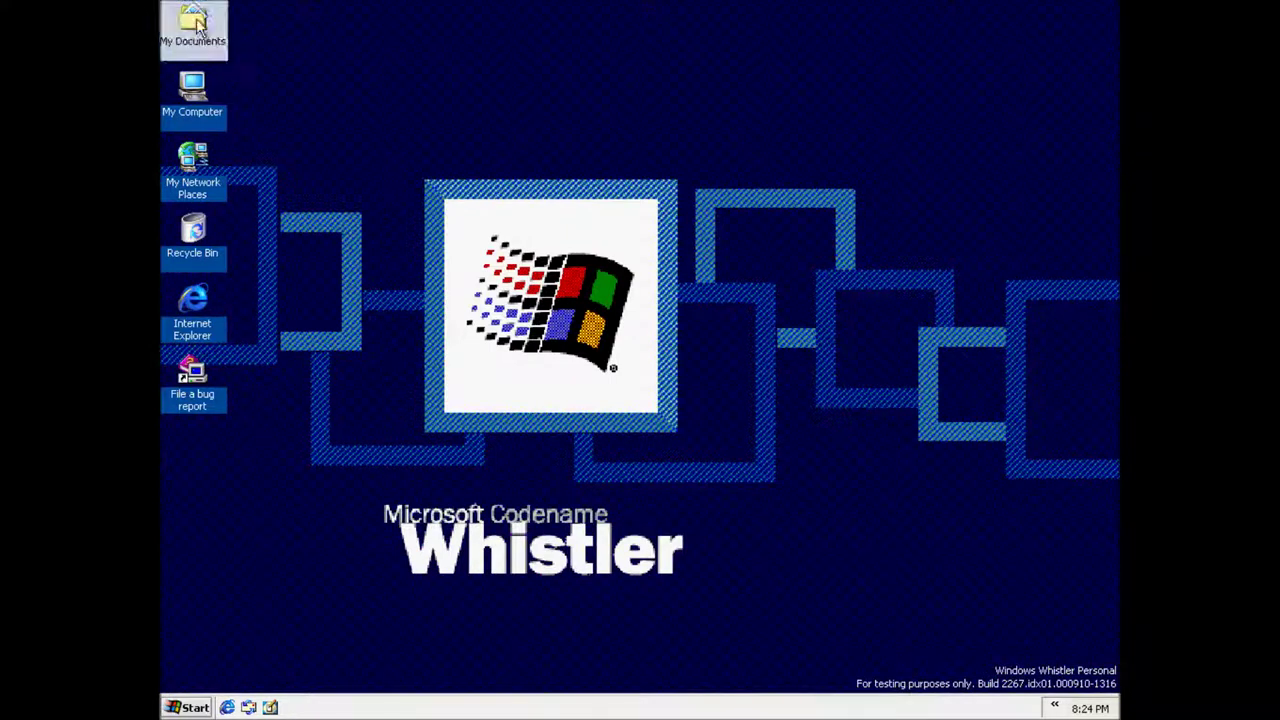
double_click(472, 178)
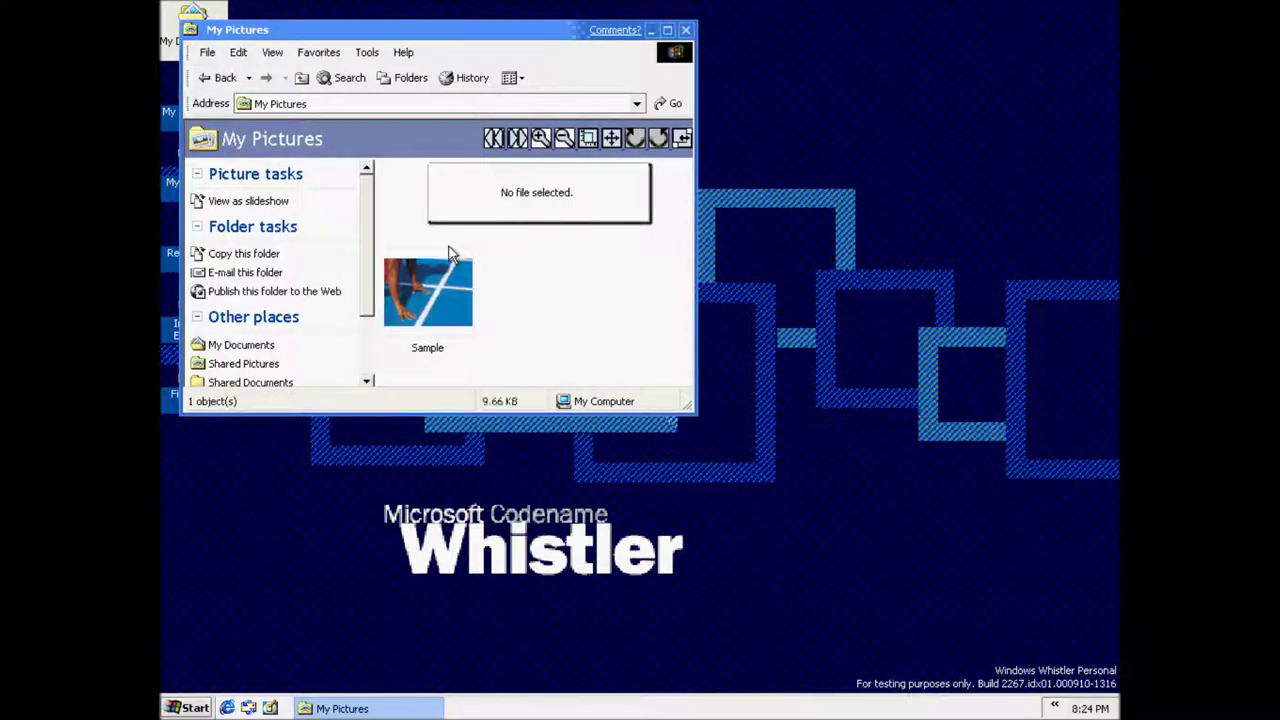
left_click(212, 78)
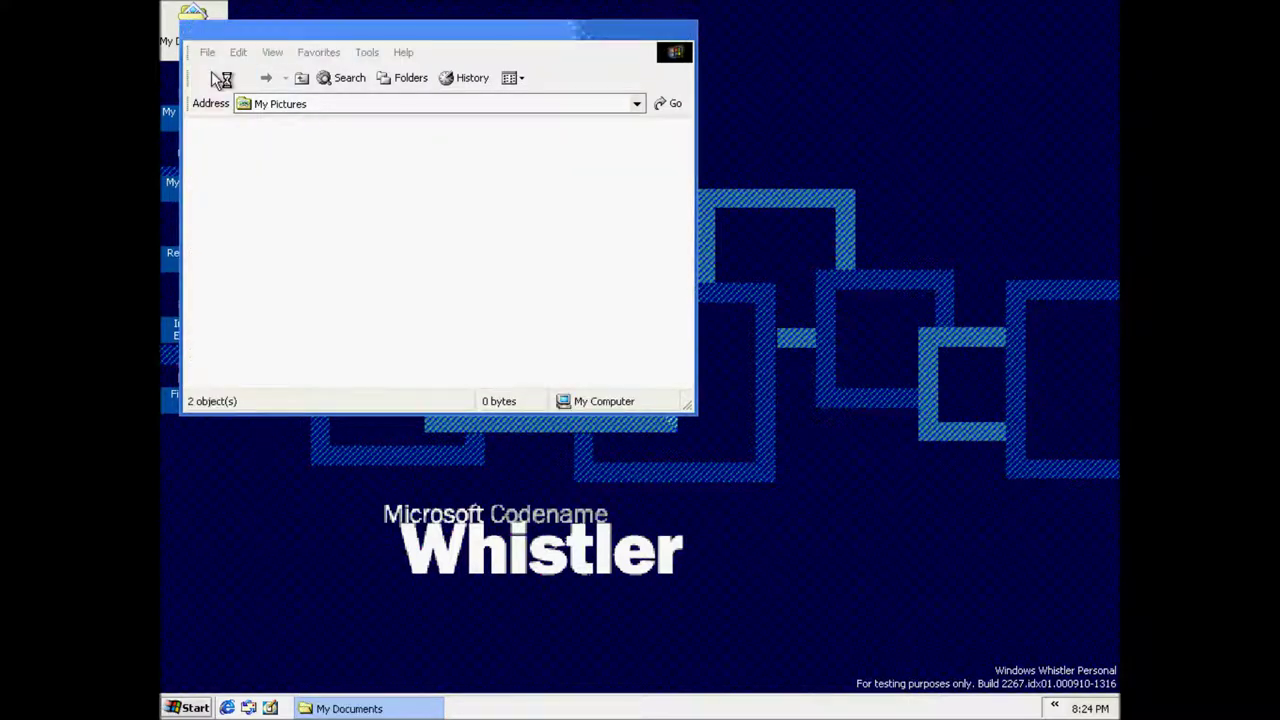
left_click(686, 30)
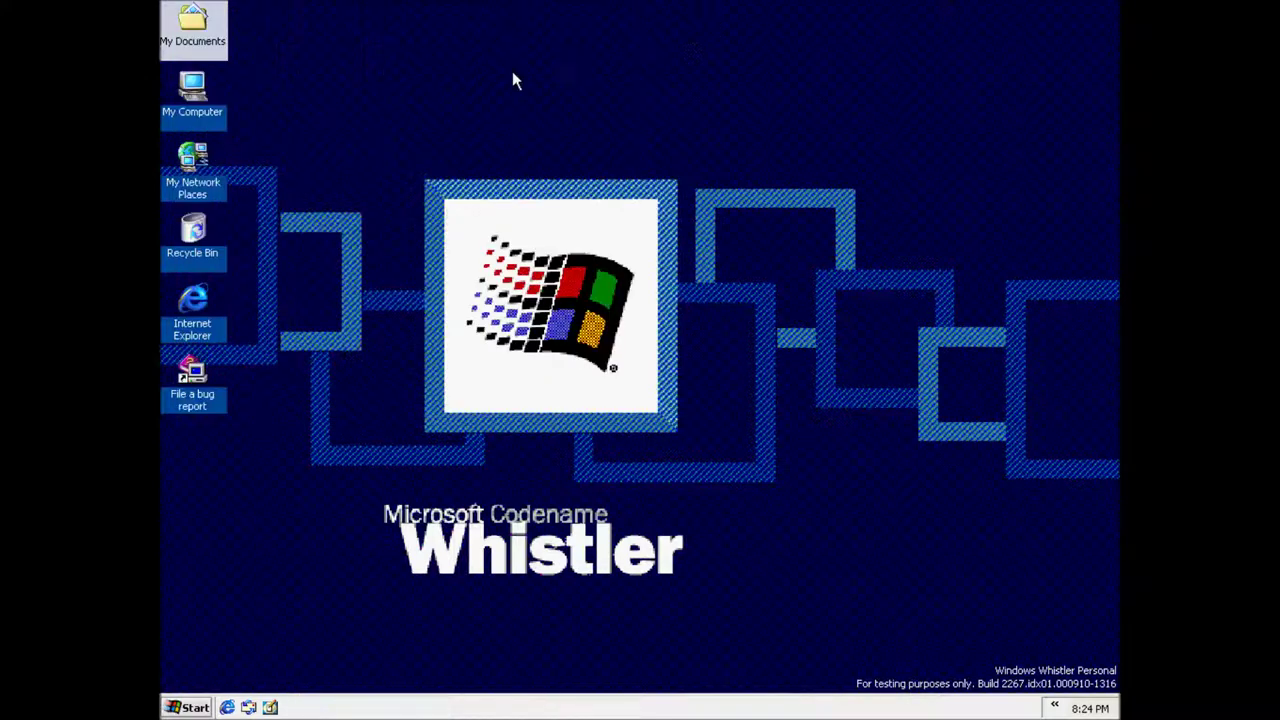
Browse through My Computer to the Program Files folder on Local Disk (C:) to view its contents.
double_click(200, 105)
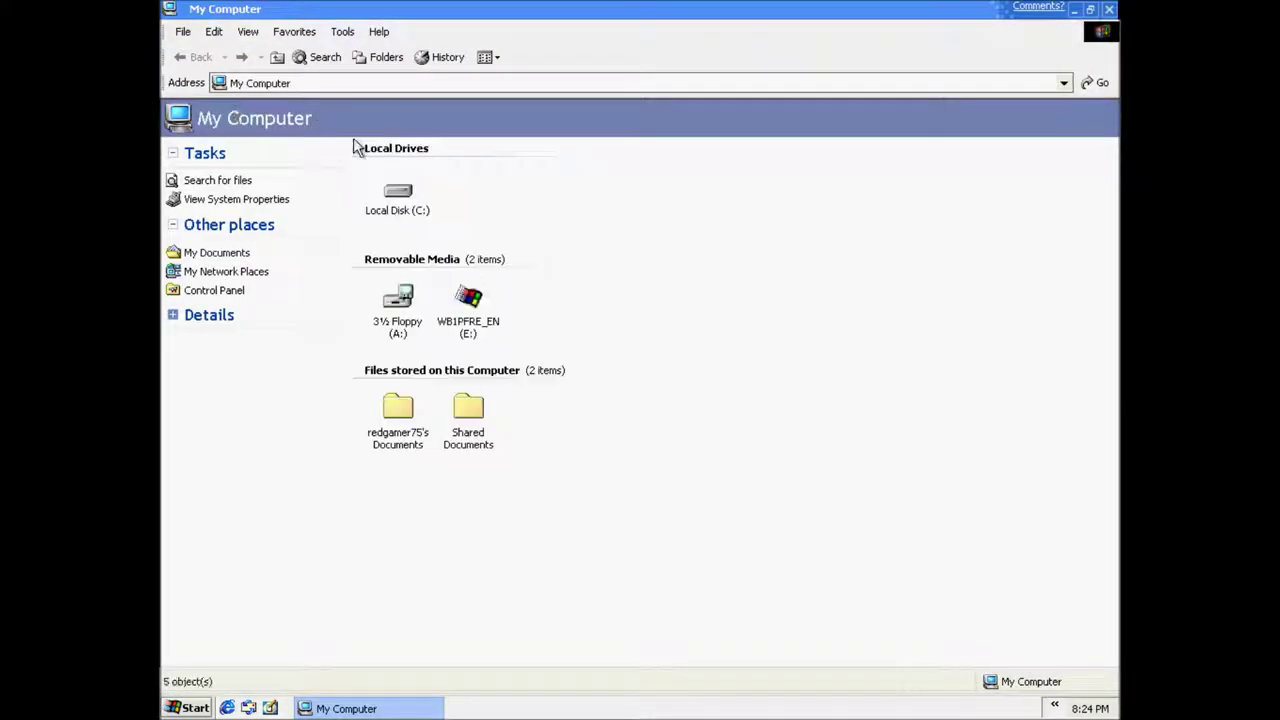
double_click(420, 202)
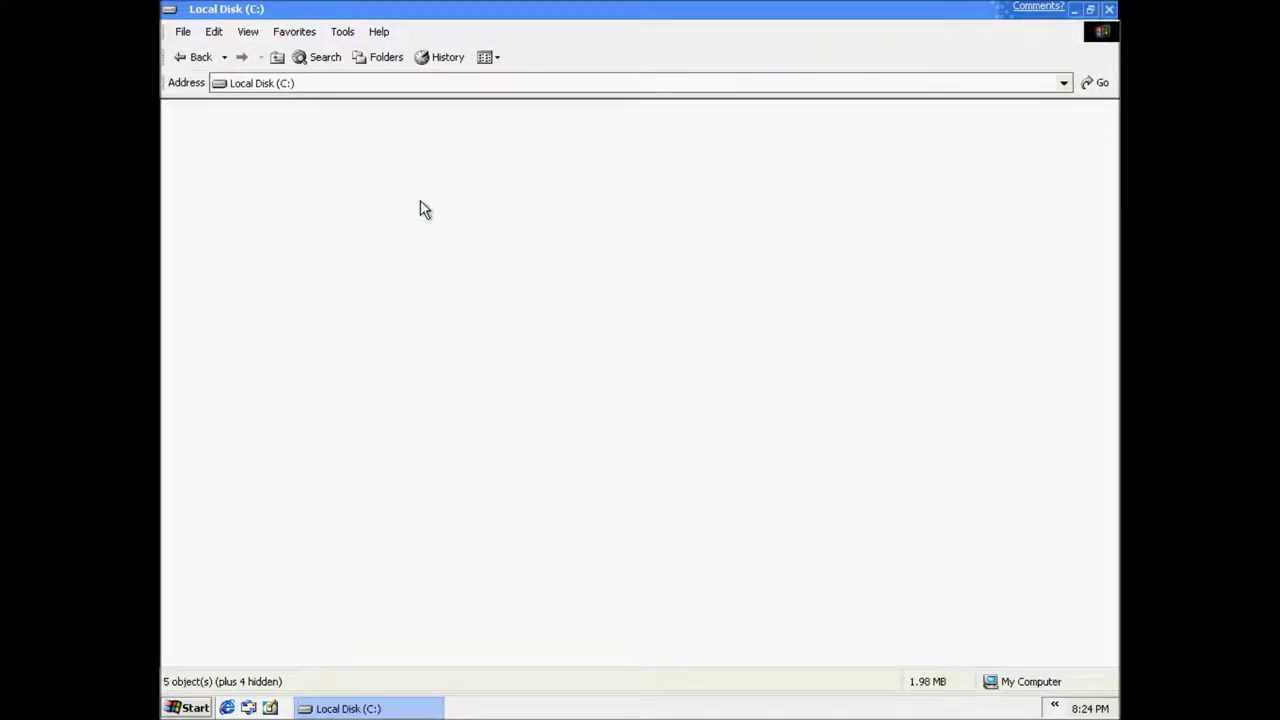
double_click(466, 130)
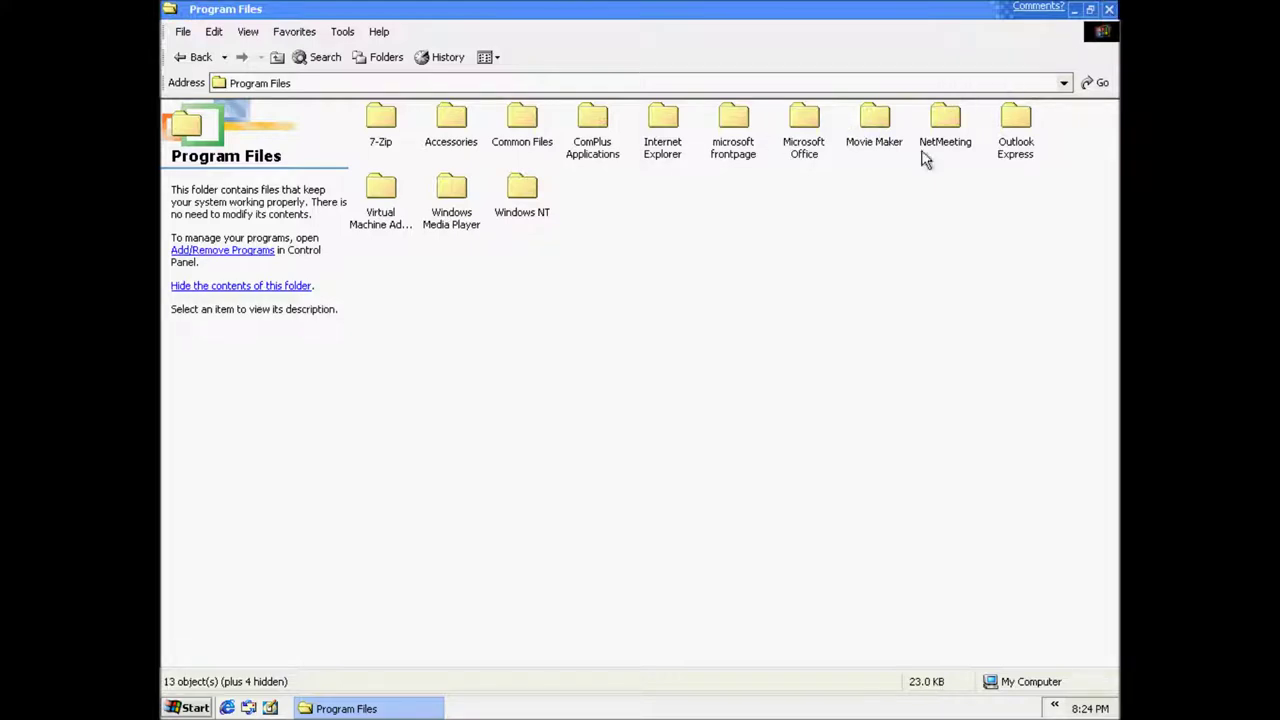
Close the Program Files window and run winver to check the Windows version, dismissing its dialog.
left_click(1109, 10)
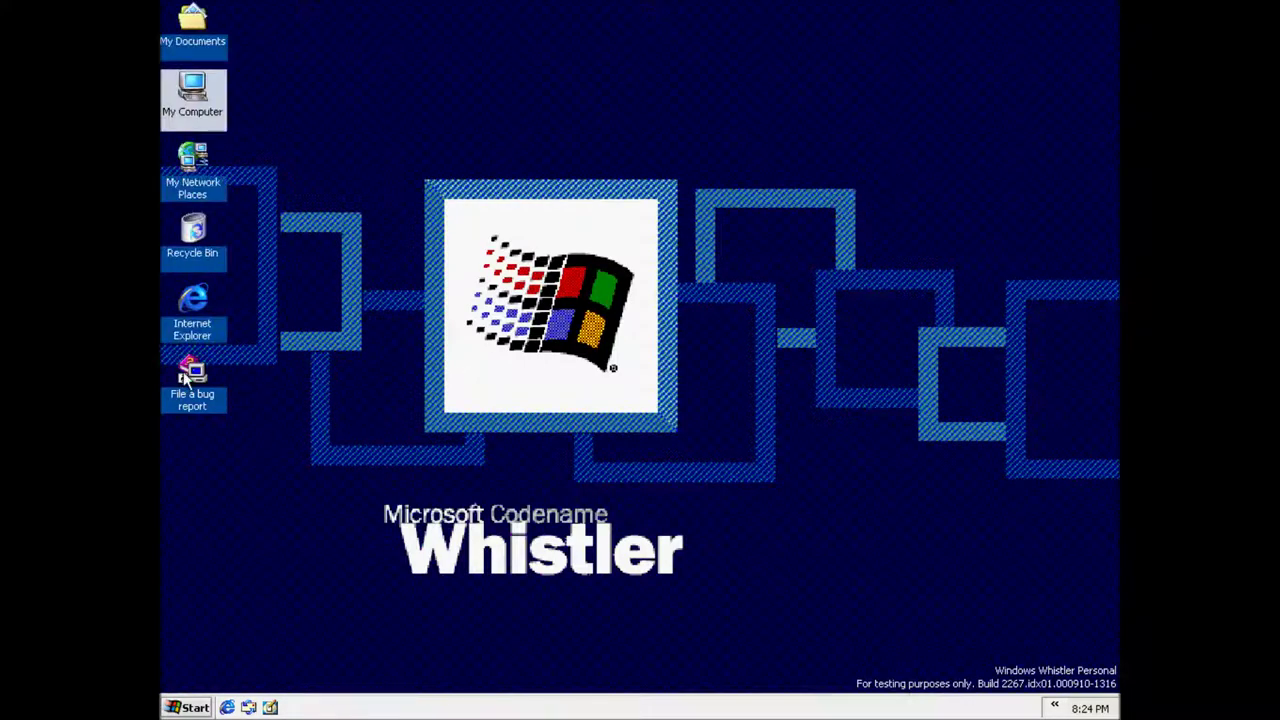
left_click(190, 707)
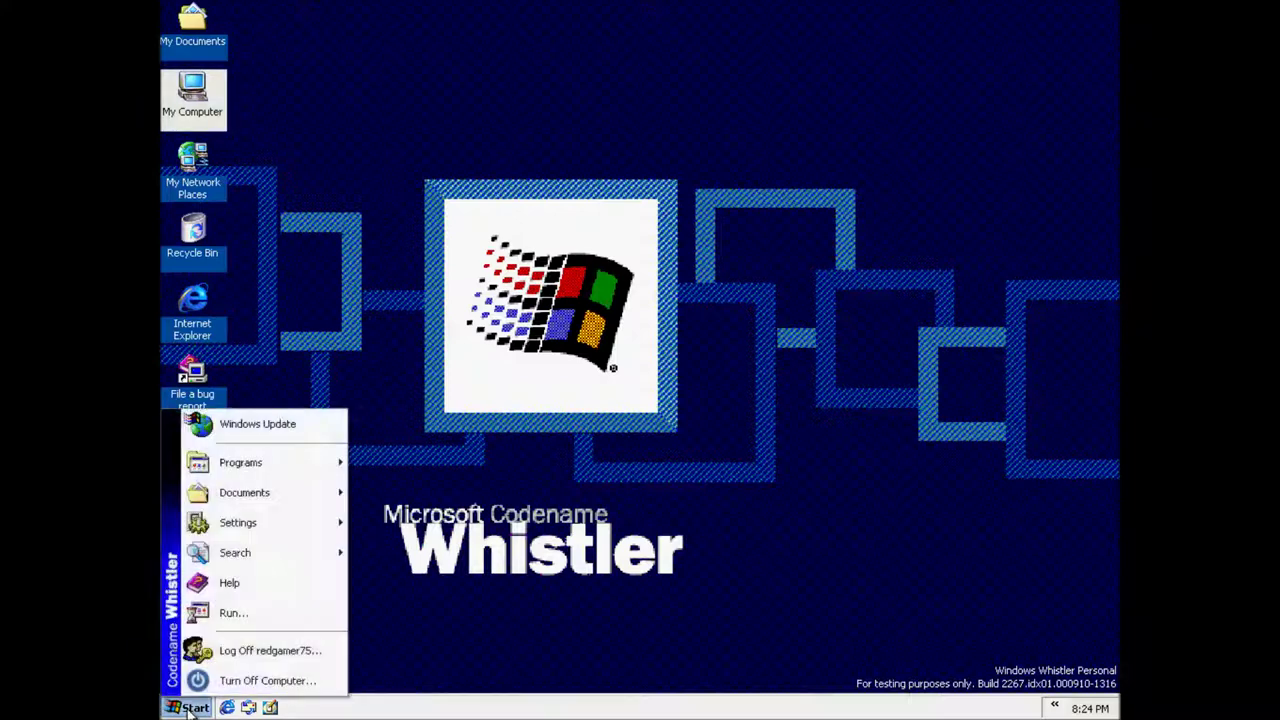
left_click(233, 612)
left_click(289, 660)
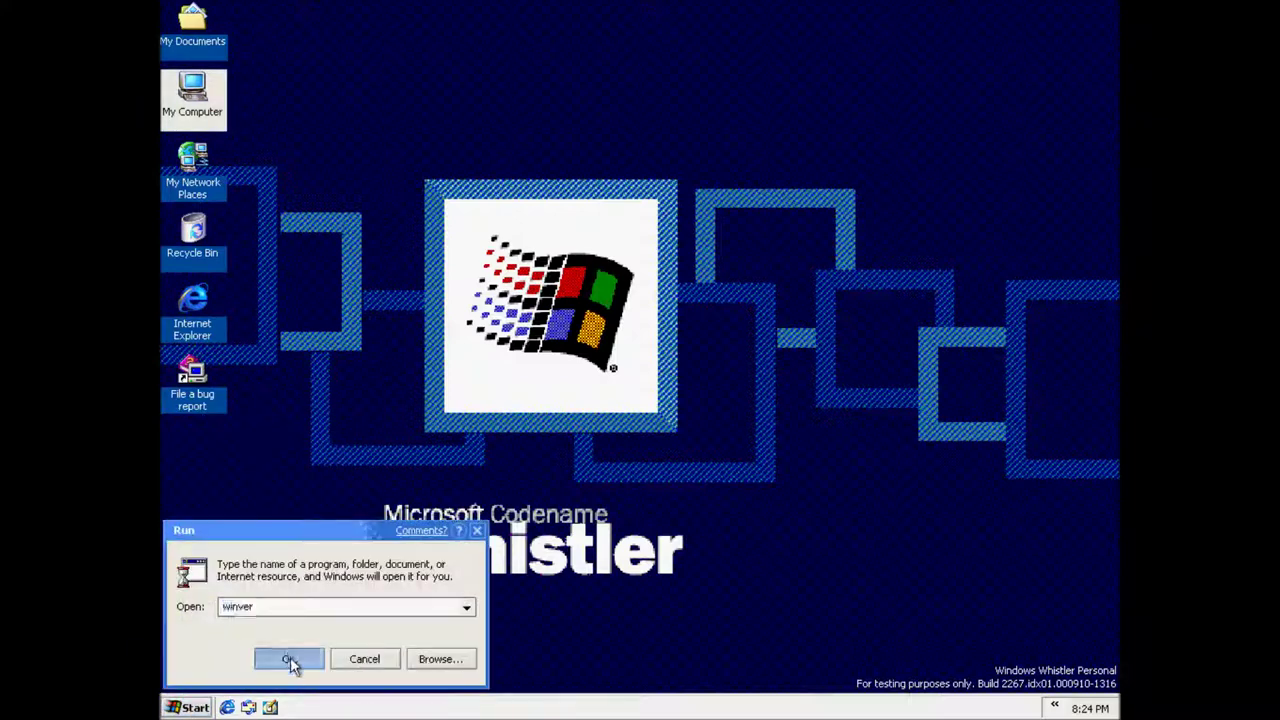
left_click(530, 318)
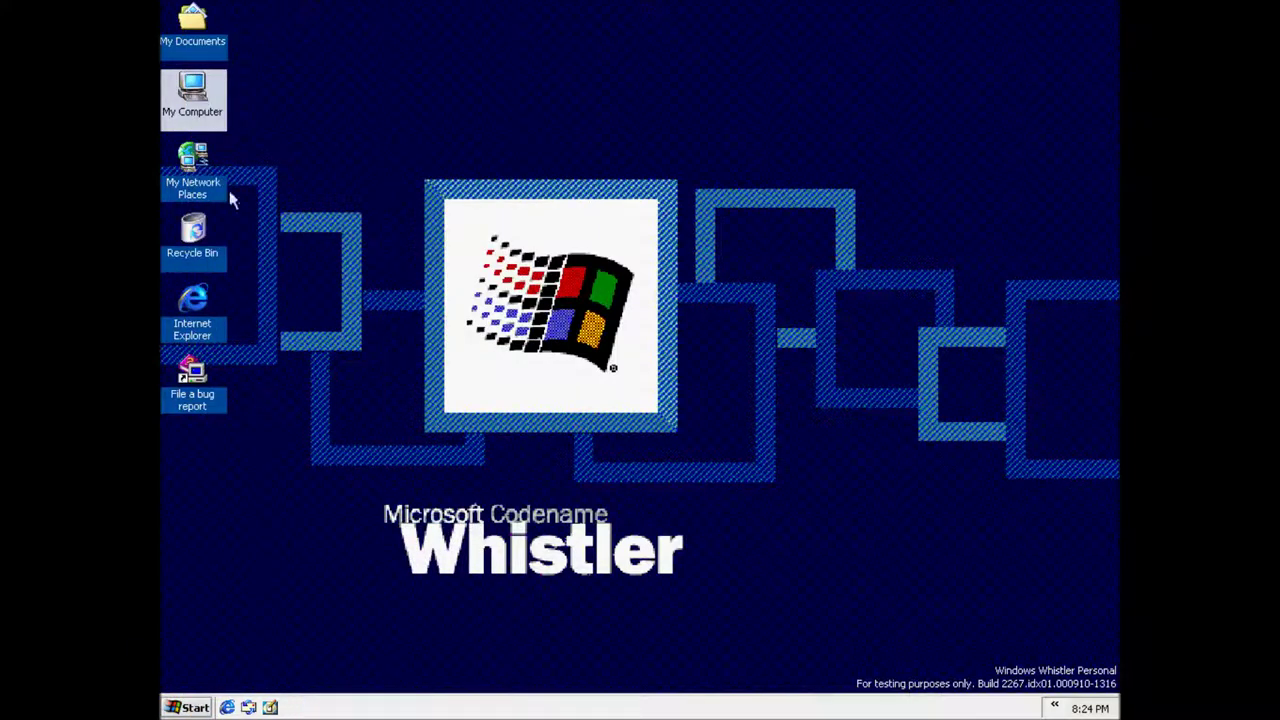
View the general system information in My Computer's properties and close the dialog.
right_click(193, 117)
left_click(258, 286)
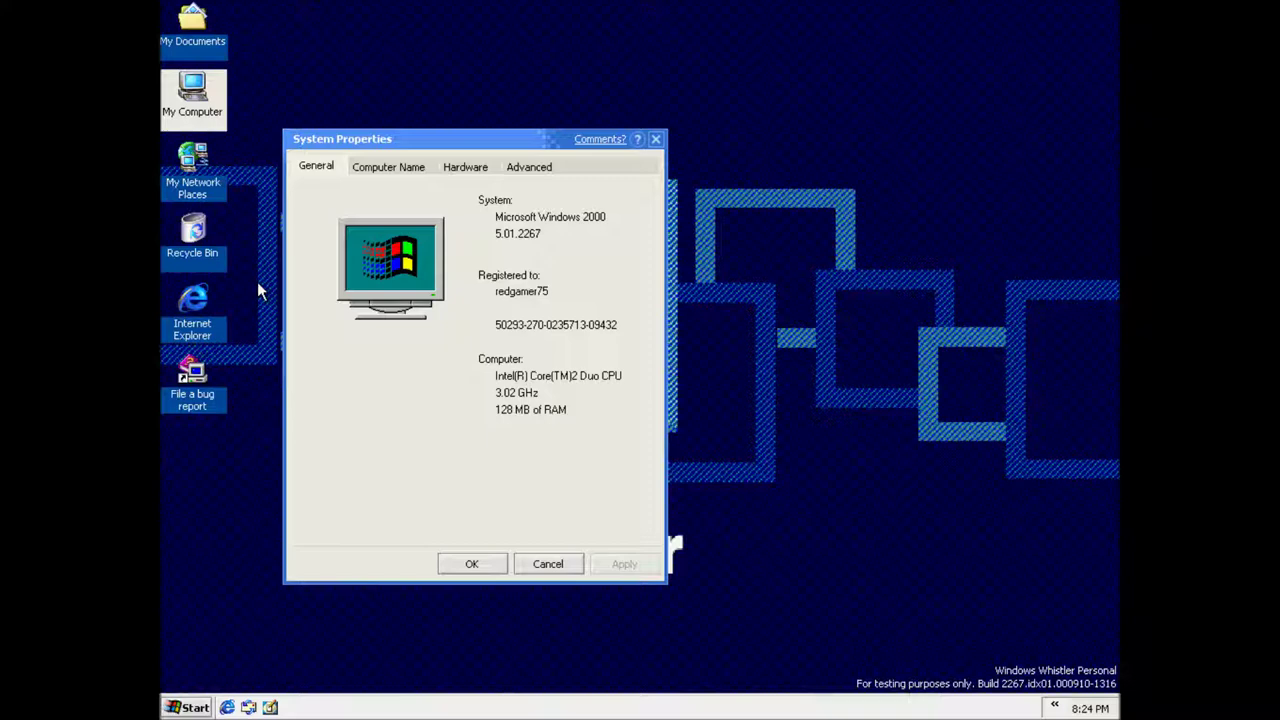
left_click(471, 563)
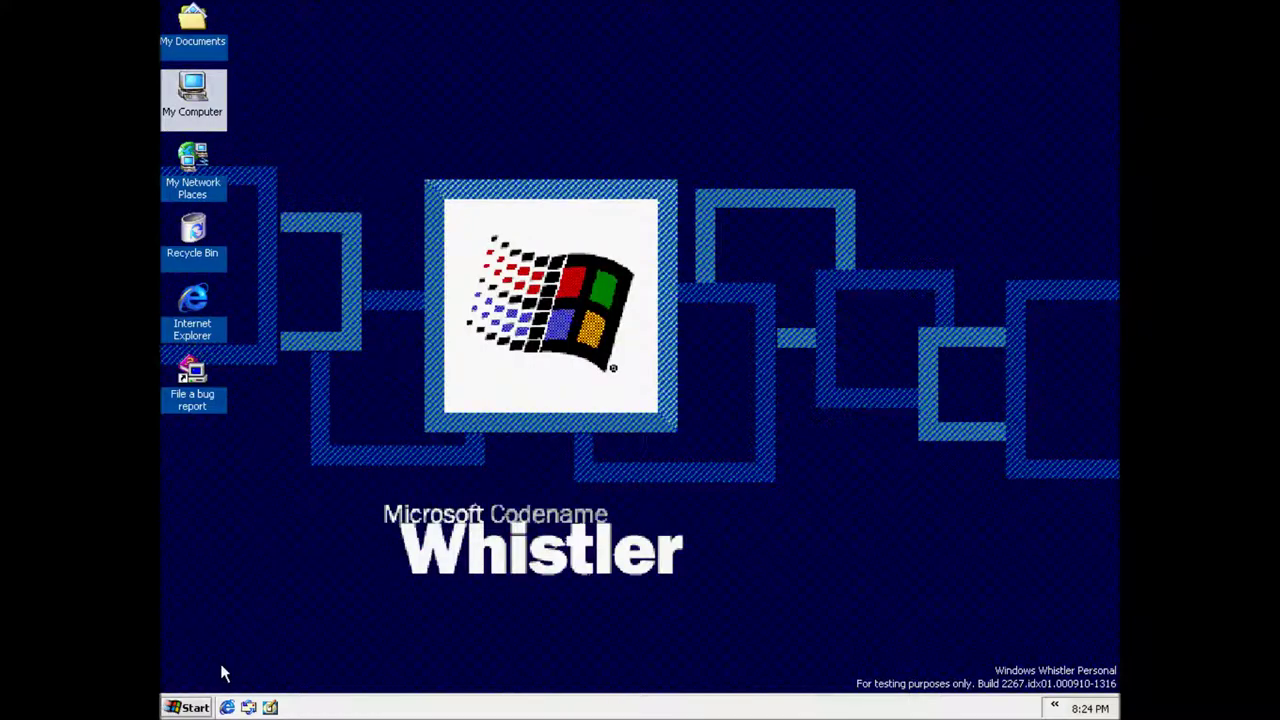
Look through the installed programs in the Classic Start menu, including the Accessories groups Entertainment, Accessibility and System Tools.
left_click(189, 708)
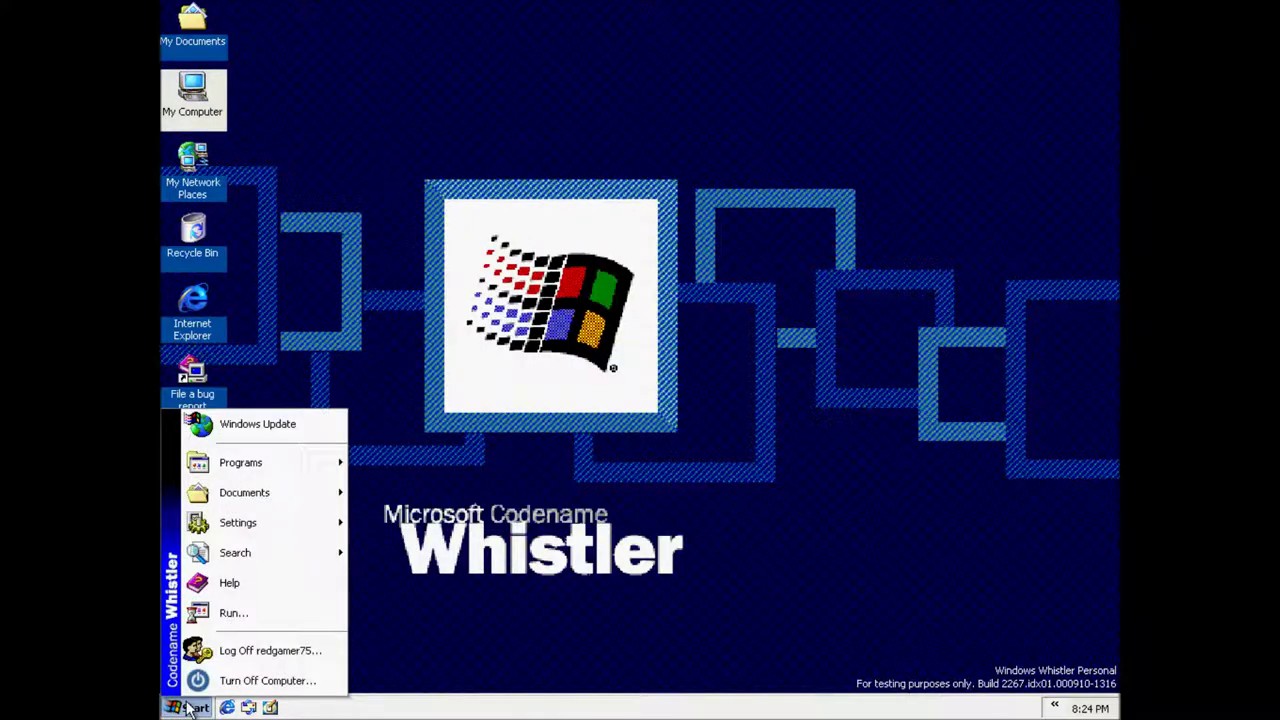
mouse_move(336, 462)
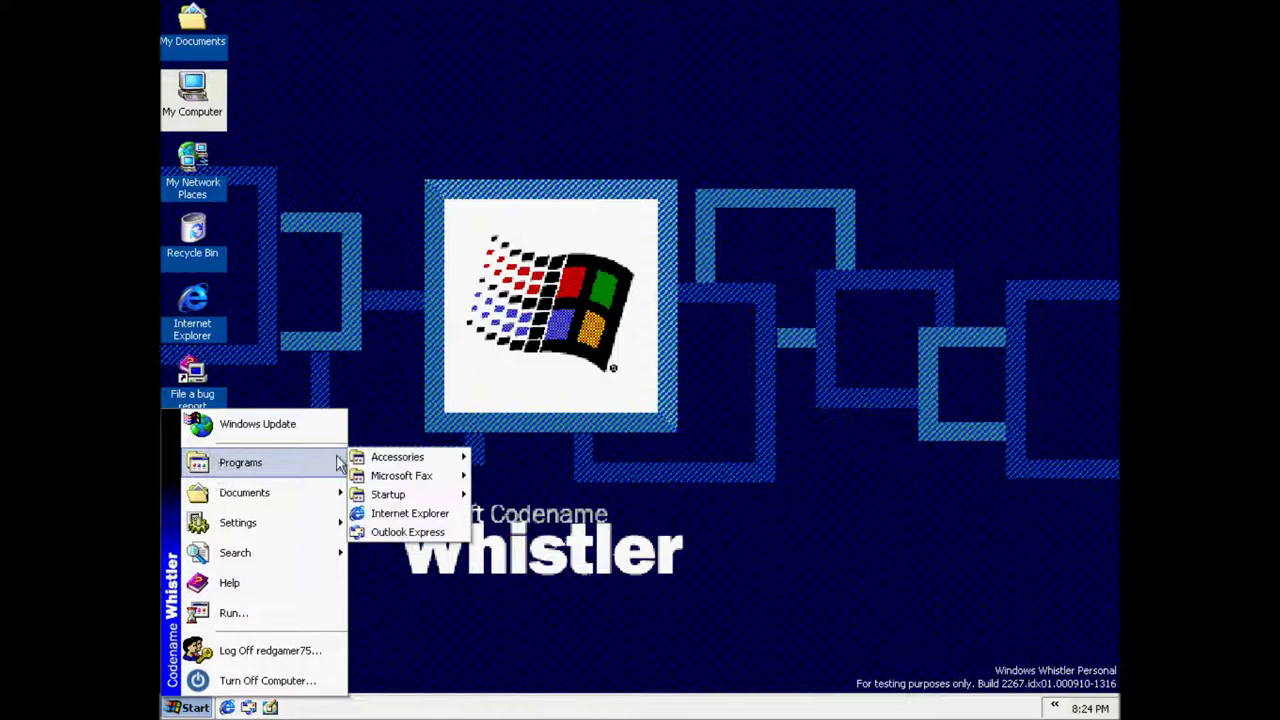
mouse_move(380, 463)
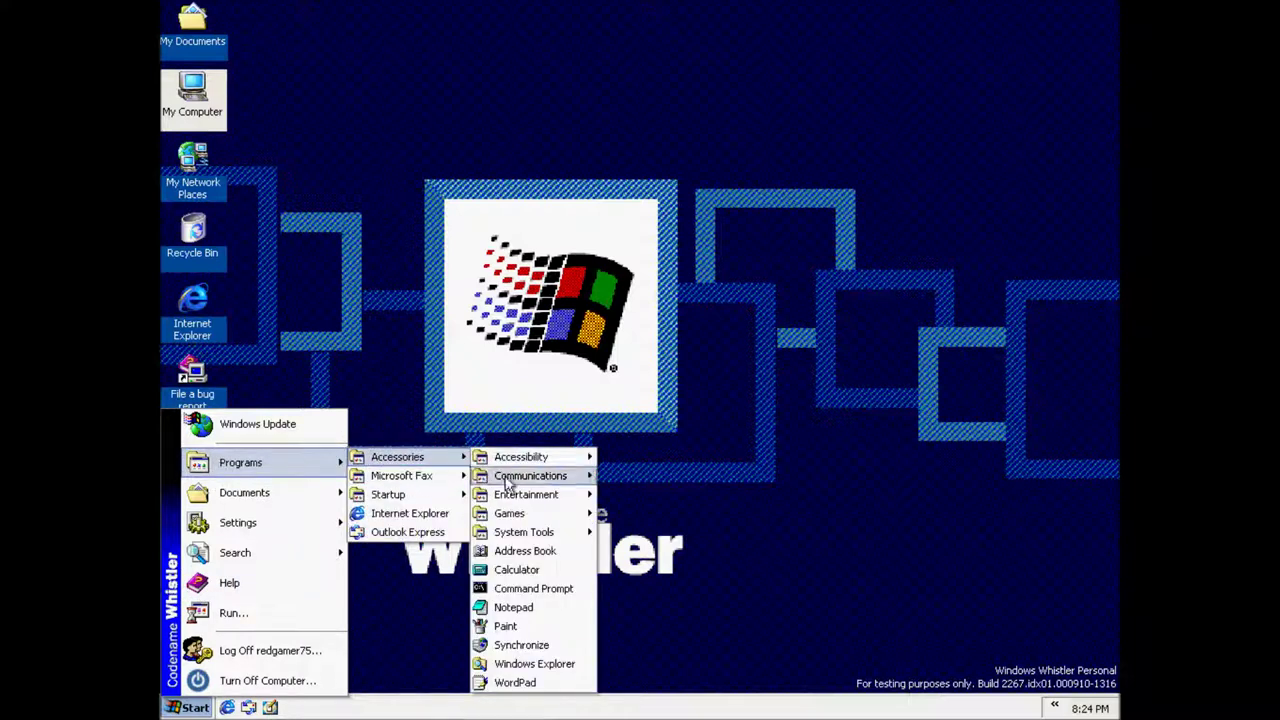
mouse_move(533, 500)
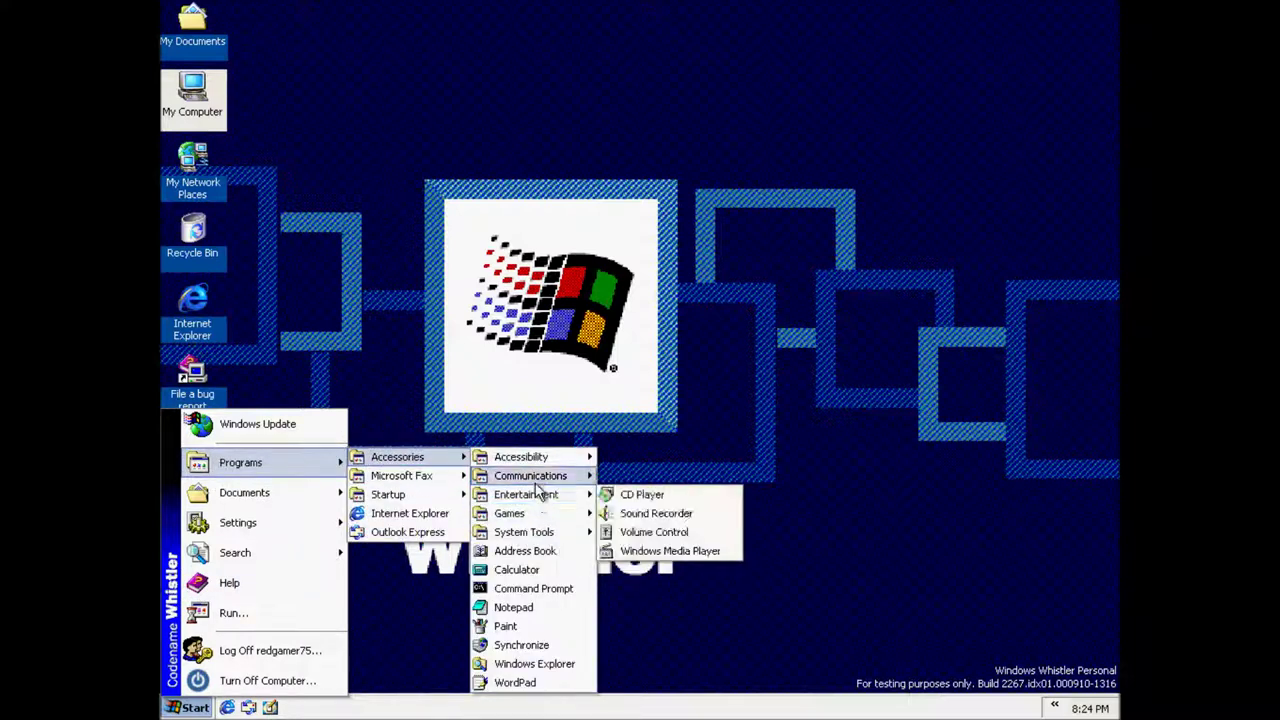
mouse_move(543, 462)
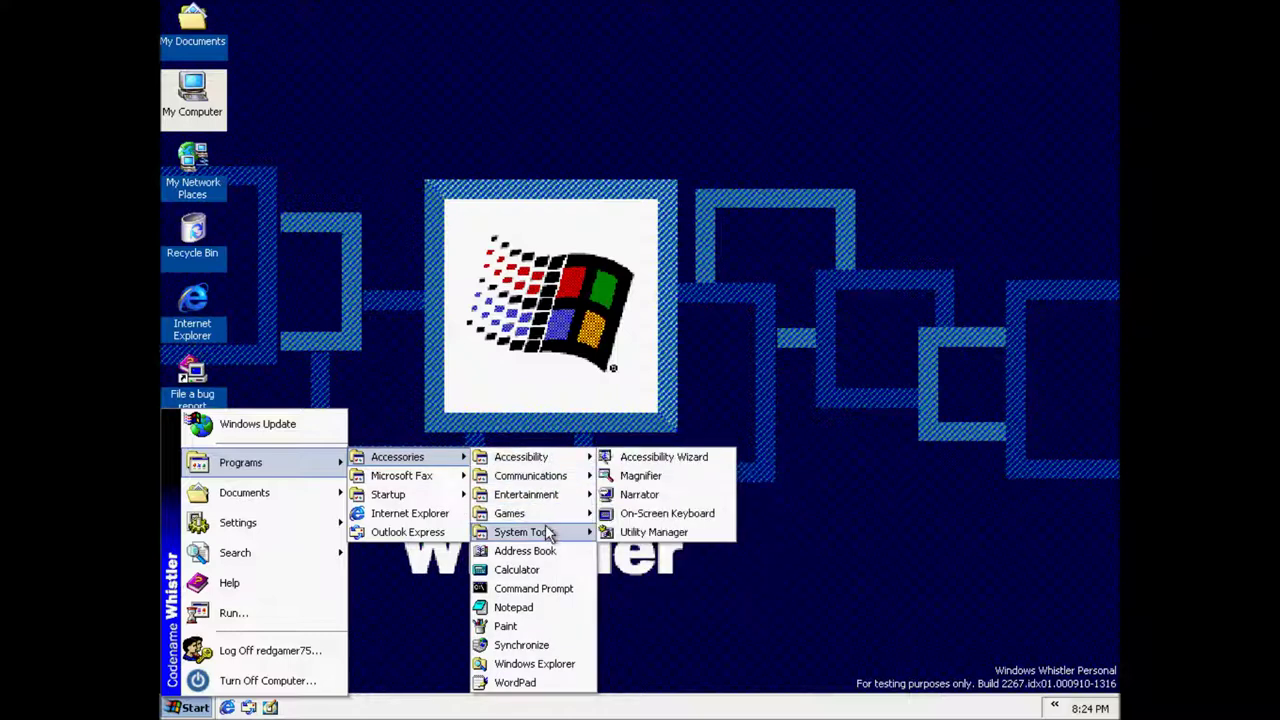
mouse_move(545, 533)
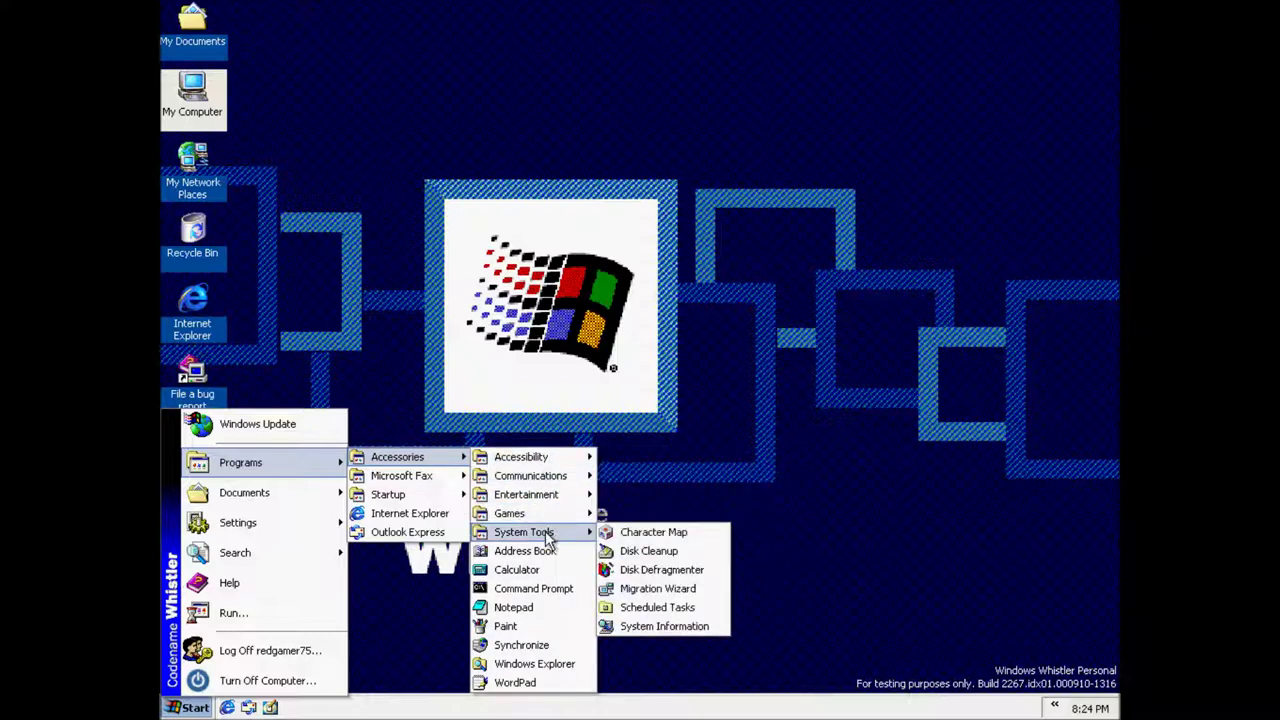
left_click(746, 492)
Open Internet Explorer and search the web for "internet explorer 6".
left_click(185, 322)
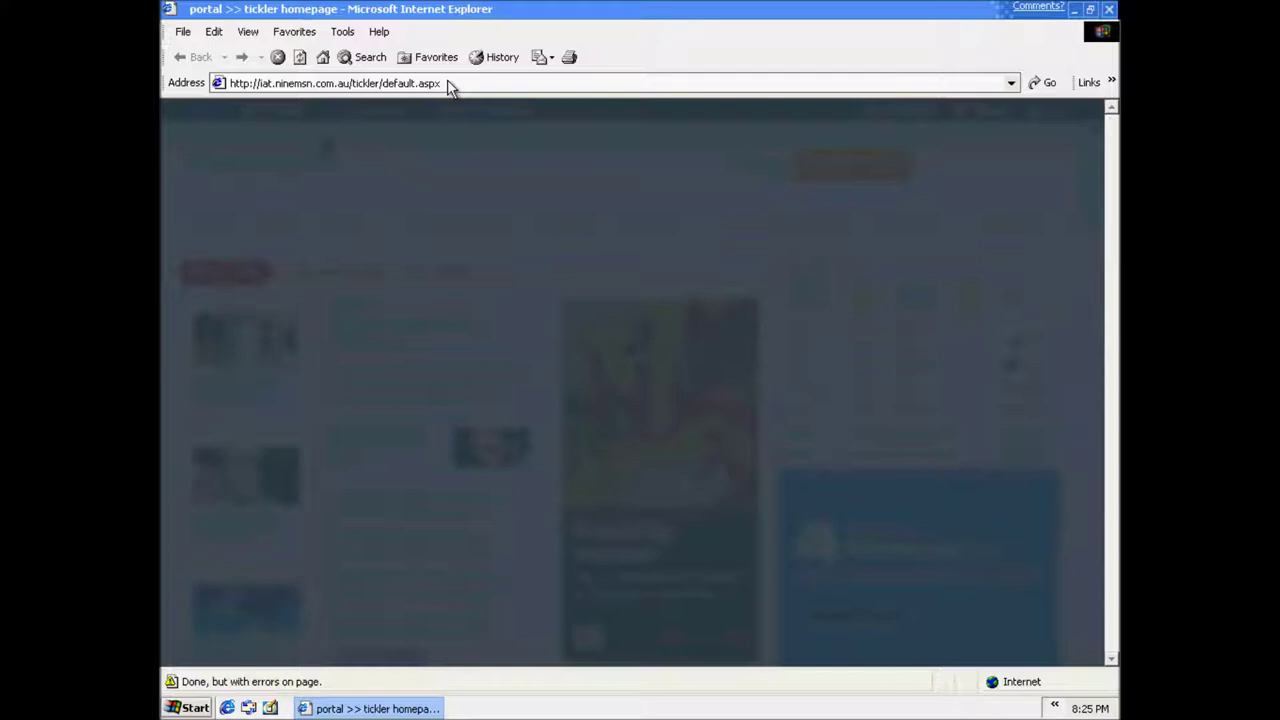
left_click(428, 85)
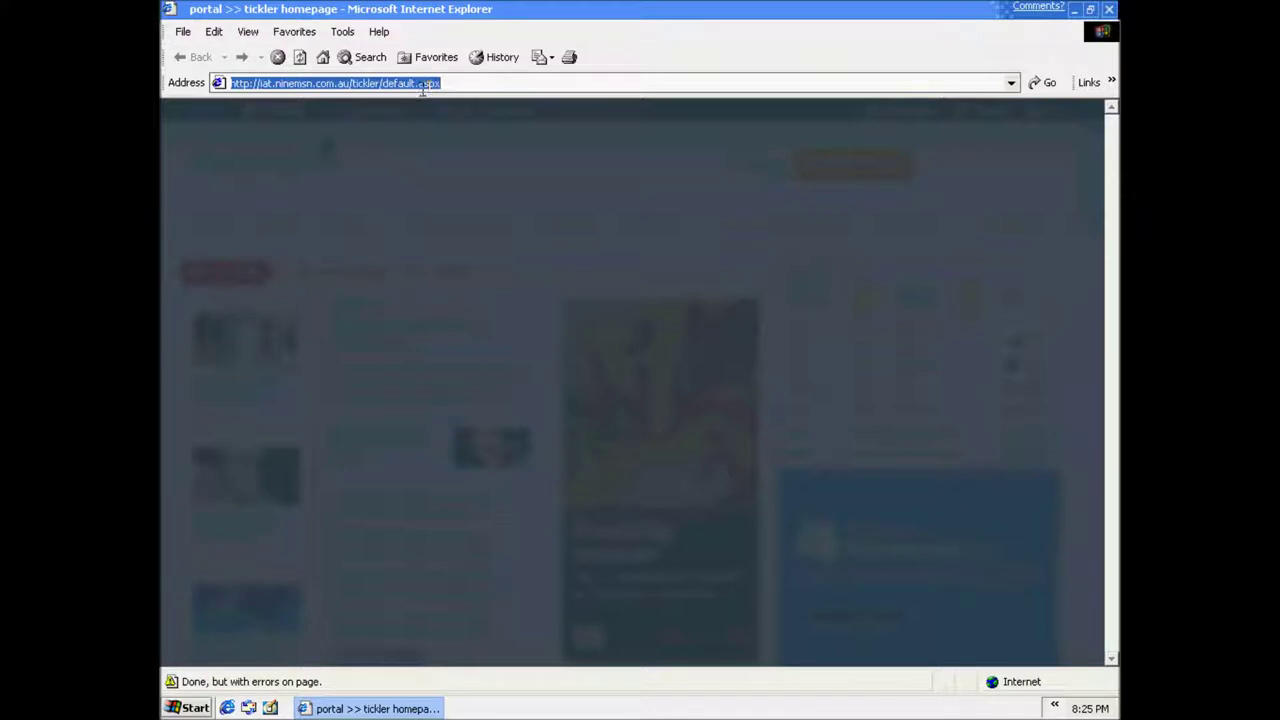
type("inte")
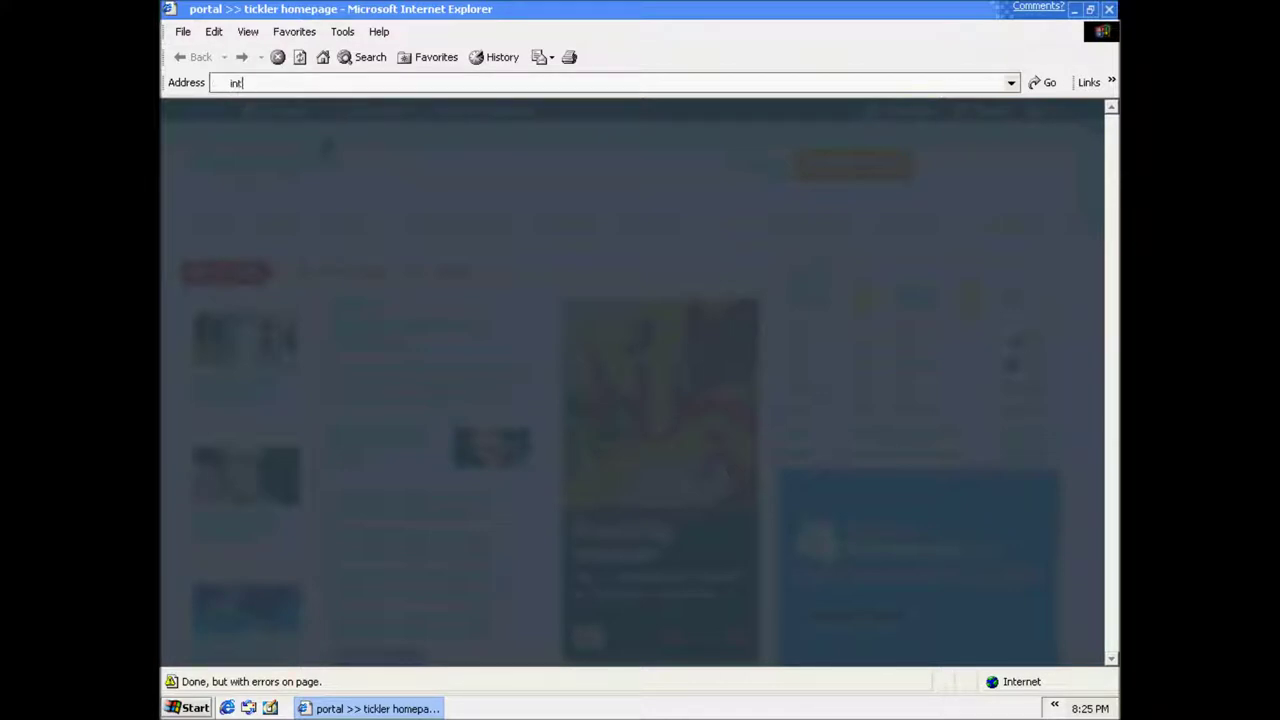
type("rner")
type("t ex")
type("plo")
type("rer ")
type("6")
key("Return")
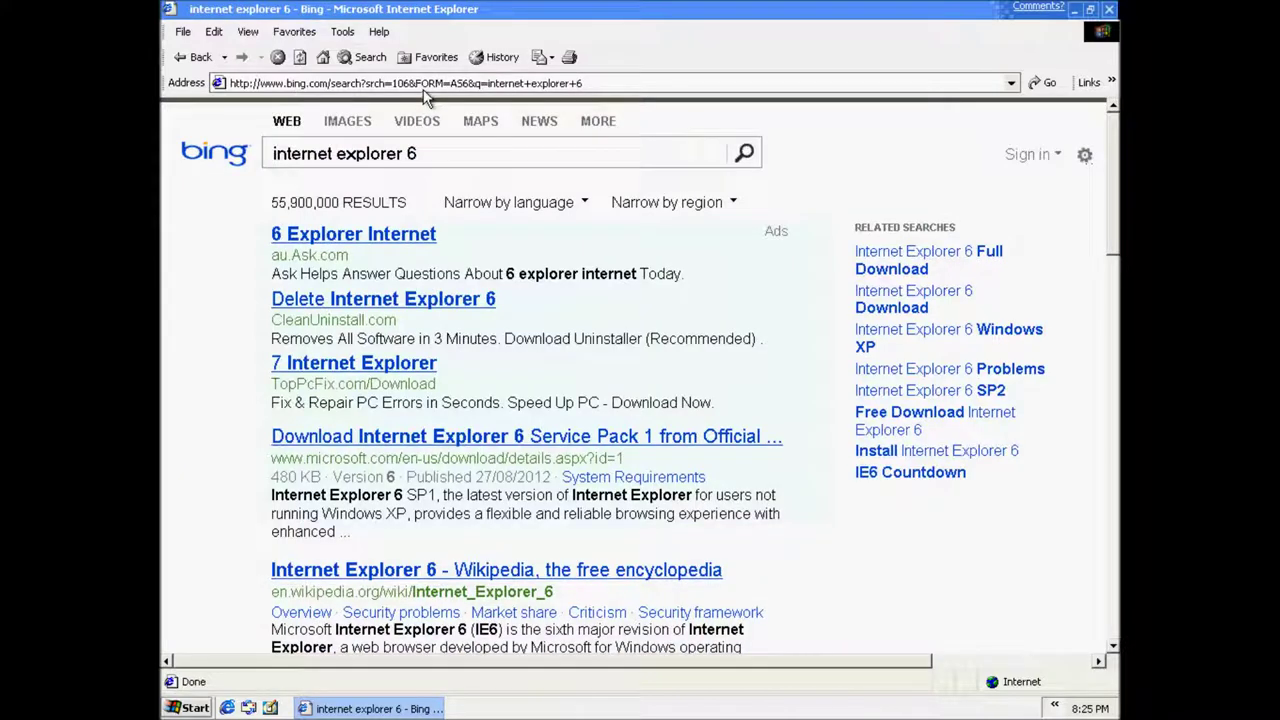
Open the "Support for Windows Internet Explorer" page from the Bing search results.
scroll(514, 330, "down", 3)
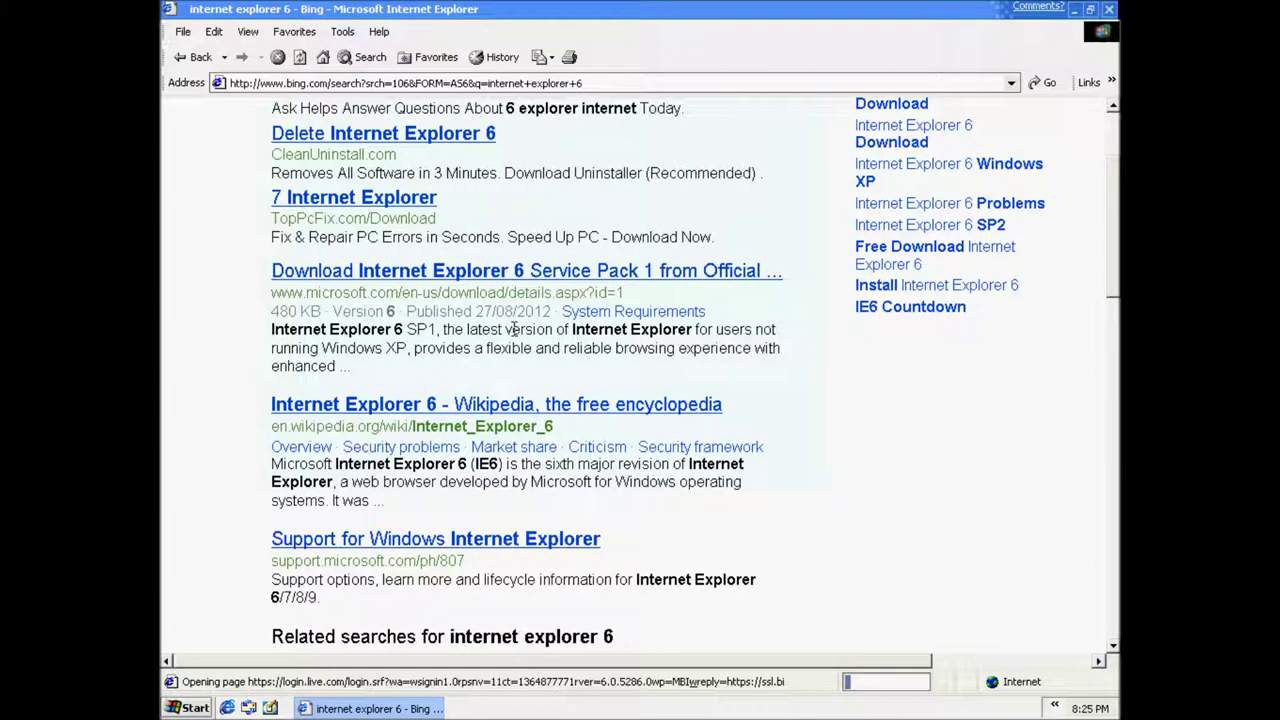
scroll(514, 330, "down", 2)
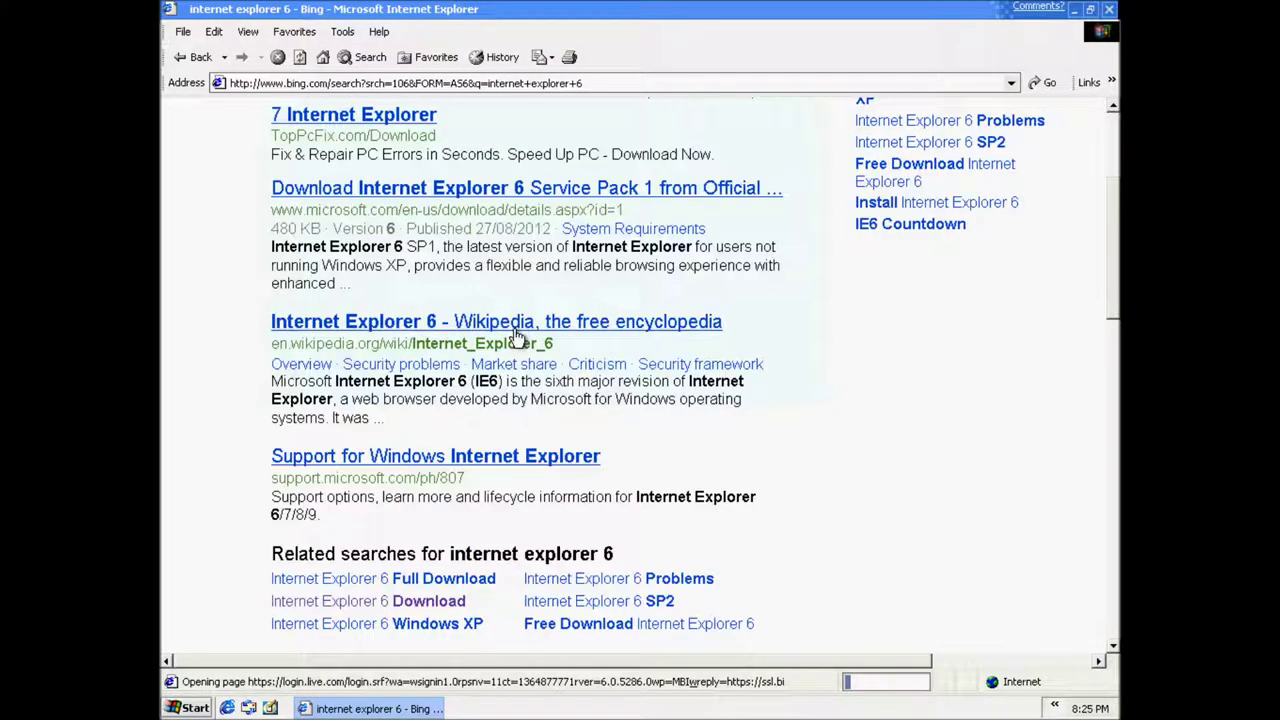
left_click(512, 457)
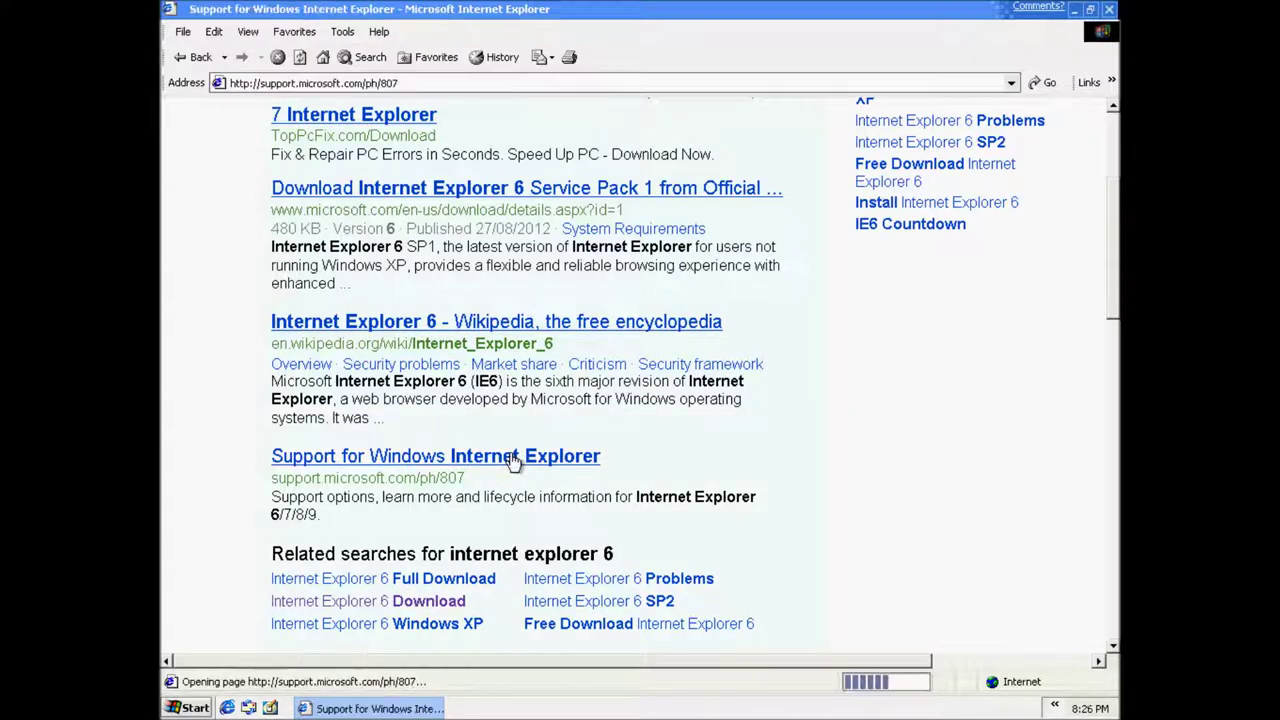